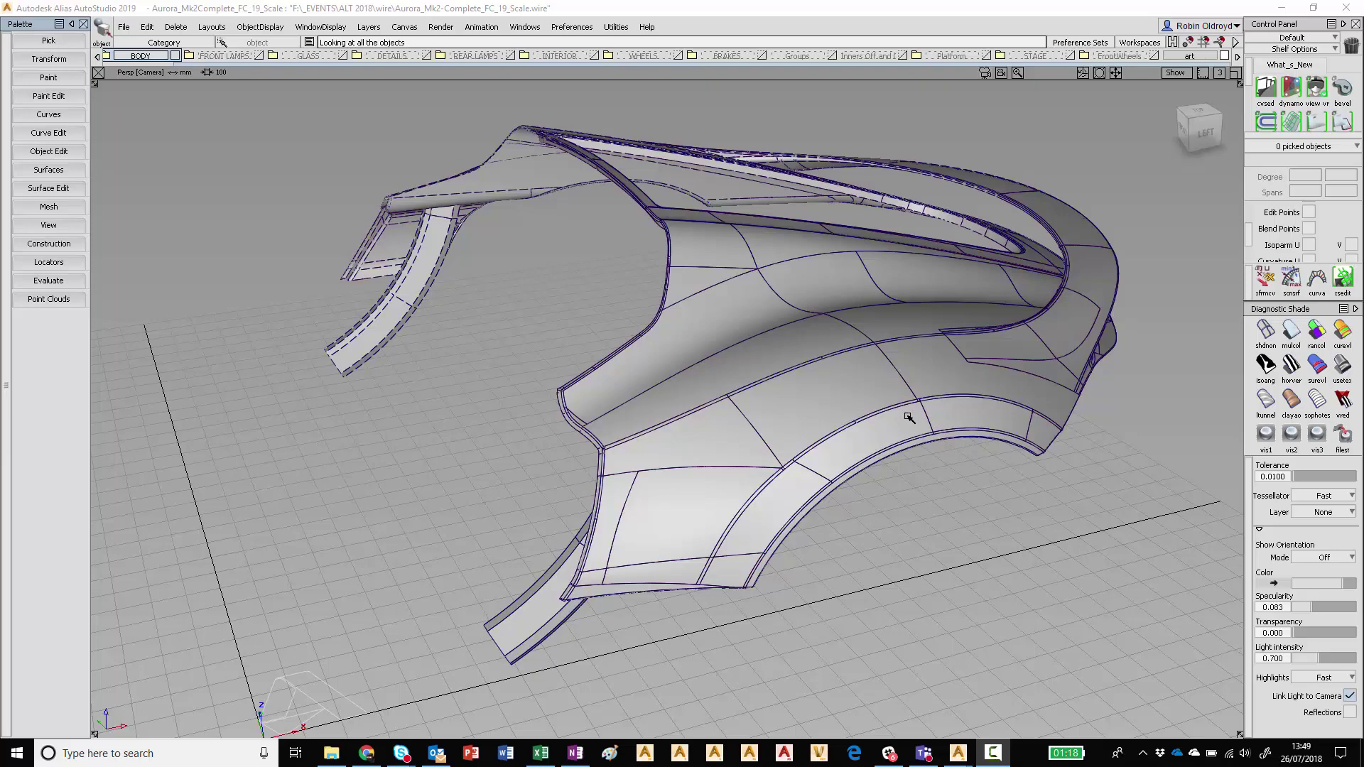
# Examine the rear body surfaces and the flat logo-like curves at the origin from several angles.
pyautogui.keyDown('alt'); pyautogui.keyDown('shift'); pyautogui.moveTo(1039, 383); pyautogui.dragTo(1026, 395, button='right'); pyautogui.keyUp('shift'); pyautogui.keyUp('alt')
pyautogui.keyDown('alt'); pyautogui.keyDown('shift'); pyautogui.moveTo(1014, 418); pyautogui.dragTo(942, 456); pyautogui.keyUp('shift'); pyautogui.keyUp('alt')
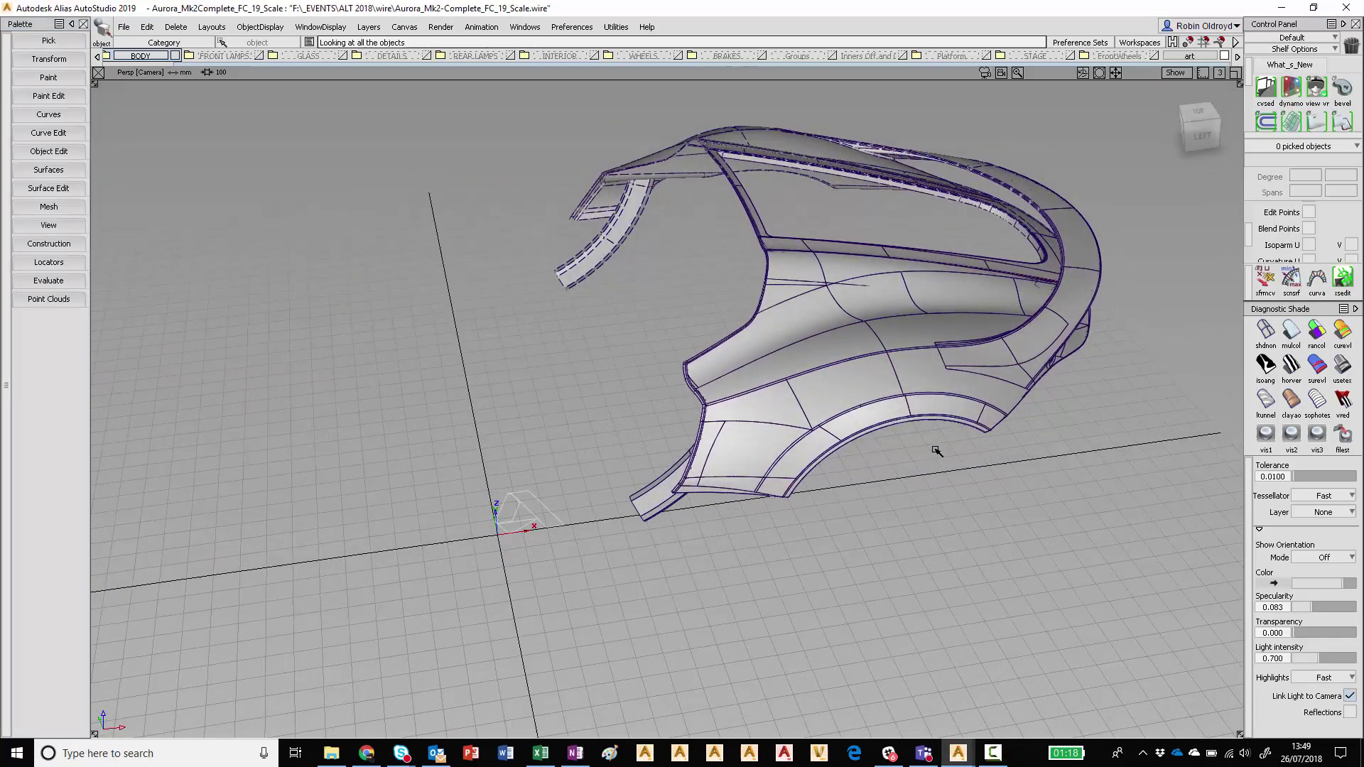
pyautogui.hotkey('shift', 'alt')
pyautogui.keyDown('alt'); pyautogui.keyDown('shift'); pyautogui.moveTo(866, 361); pyautogui.dragTo(724, 474); pyautogui.keyUp('shift'); pyautogui.keyUp('alt')
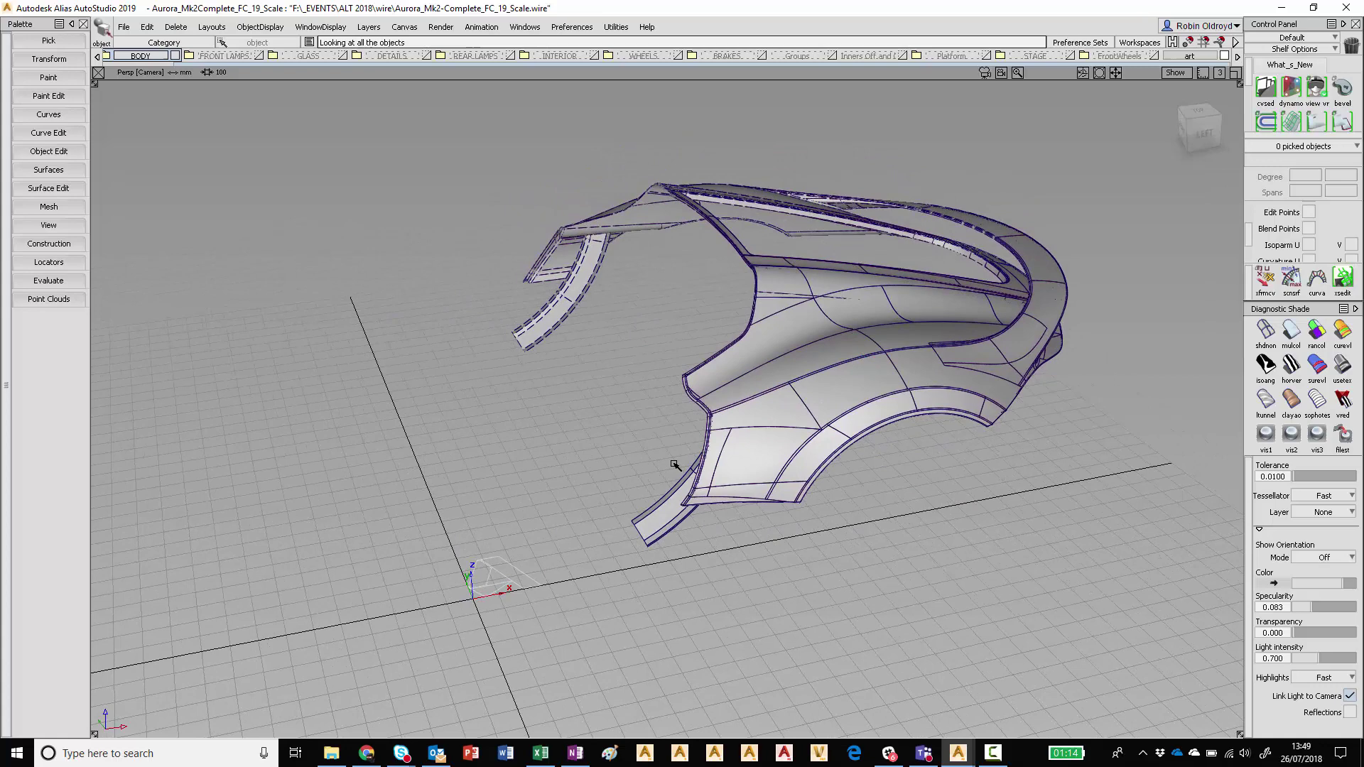
pyautogui.hotkey('shift', 'alt')
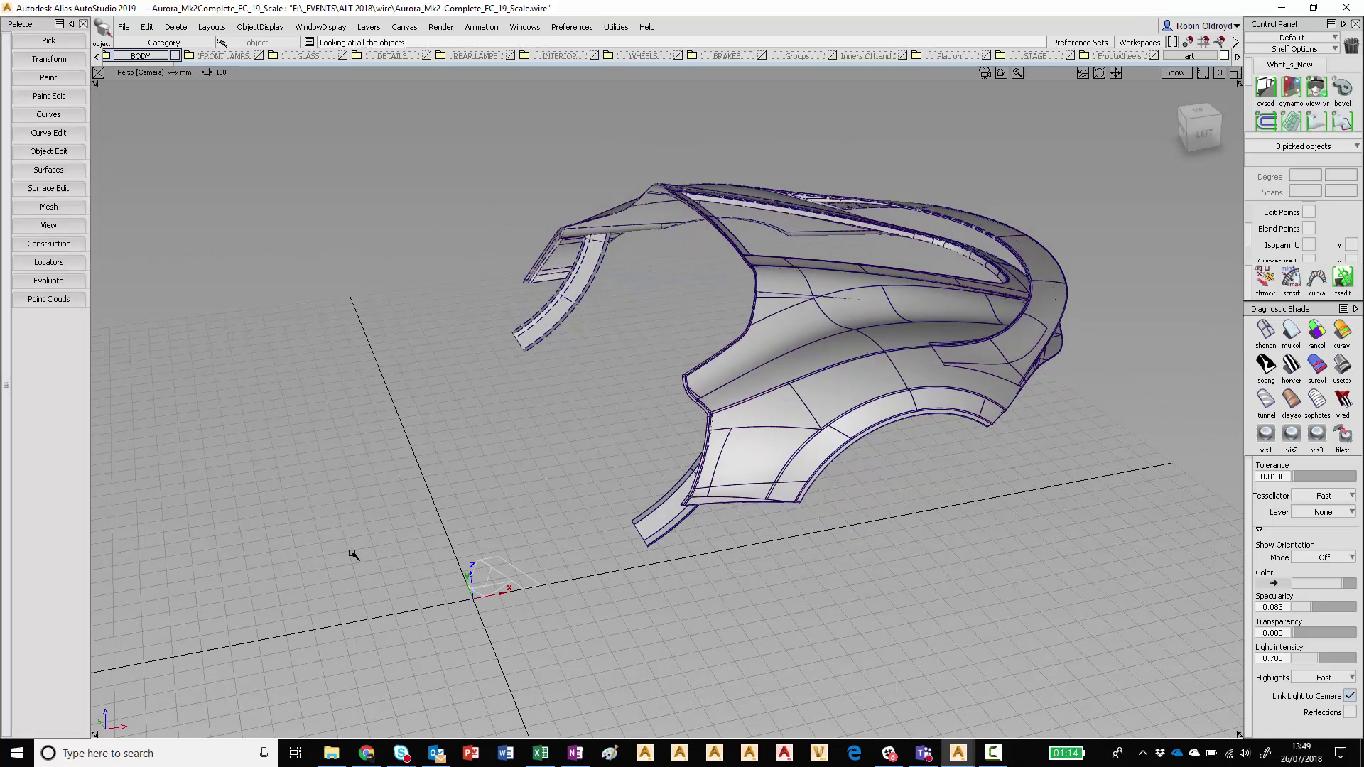
pyautogui.keyDown('alt'); pyautogui.keyDown('shift'); pyautogui.moveTo(568, 604); pyautogui.dragTo(490, 660, button='right'); pyautogui.keyUp('shift'); pyautogui.keyUp('alt')
pyautogui.keyDown('alt'); pyautogui.keyDown('shift'); pyautogui.moveTo(522, 699); pyautogui.dragTo(665, 550, button='middle'); pyautogui.keyUp('shift'); pyautogui.keyUp('alt')
pyautogui.keyDown('alt'); pyautogui.keyDown('shift'); pyautogui.moveTo(665, 550); pyautogui.dragTo(542, 512, button='right'); pyautogui.keyUp('shift'); pyautogui.keyUp('alt')
pyautogui.keyDown('alt'); pyautogui.keyDown('shift'); pyautogui.click(514, 490); pyautogui.keyUp('shift'); pyautogui.keyUp('alt')
pyautogui.keyDown('alt'); pyautogui.keyDown('shift'); pyautogui.moveTo(542, 511); pyautogui.dragTo(669, 554); pyautogui.keyUp('shift'); pyautogui.keyUp('alt')
pyautogui.keyDown('alt'); pyautogui.keyDown('shift'); pyautogui.moveTo(739, 504); pyautogui.dragTo(639, 540, button='right'); pyautogui.keyUp('shift'); pyautogui.keyUp('alt')
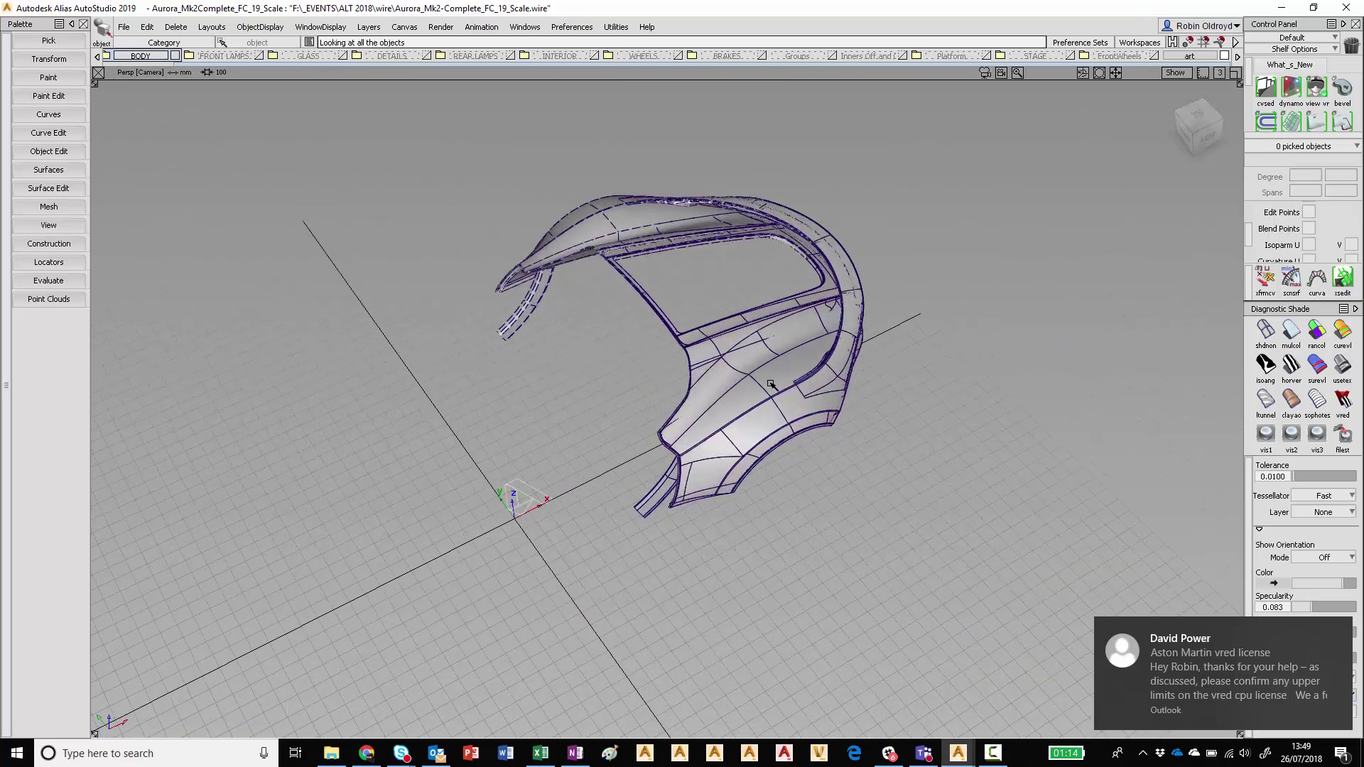
pyautogui.keyDown('ctrl'); pyautogui.keyDown('shift'); pyautogui.moveTo(770, 346); pyautogui.dragTo(747, 360); pyautogui.keyUp('shift'); pyautogui.keyUp('ctrl')
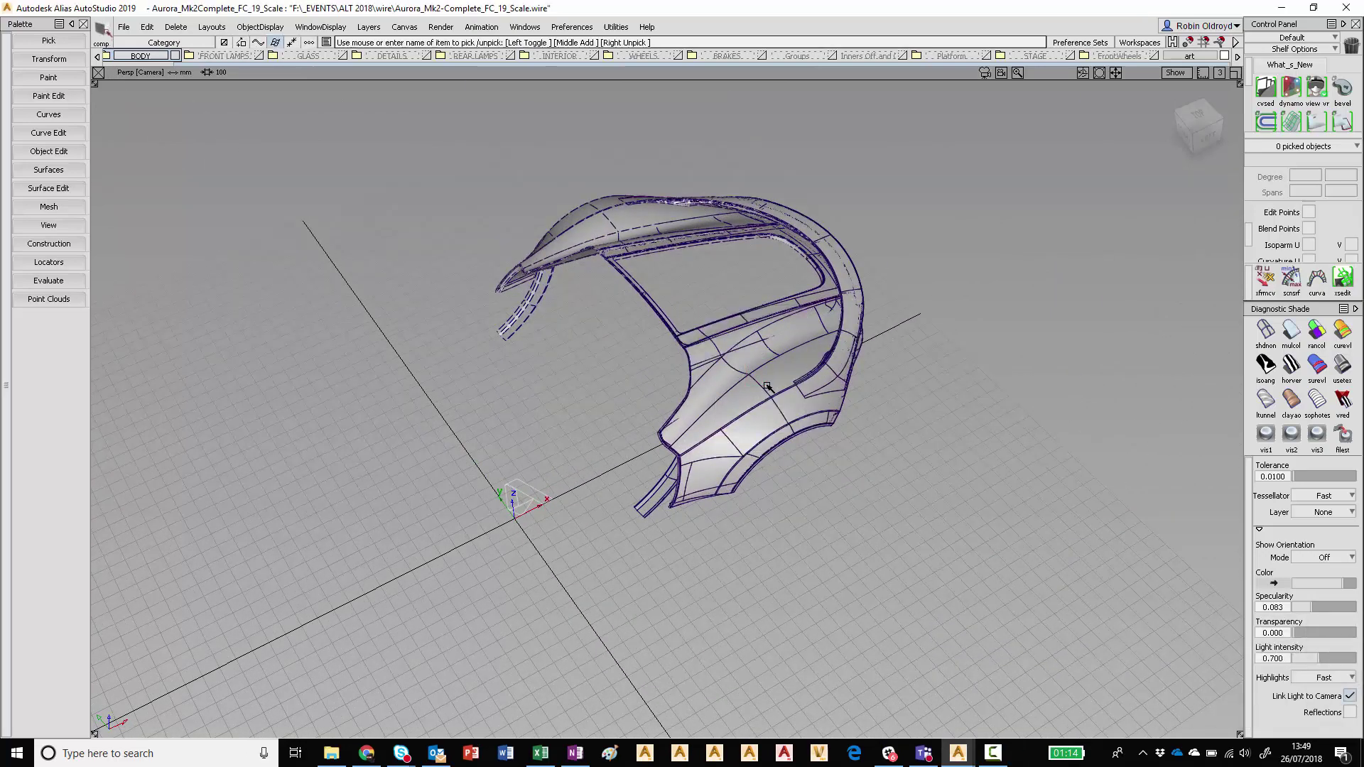
pyautogui.keyDown('alt'); pyautogui.keyDown('shift'); pyautogui.moveTo(782, 422); pyautogui.dragTo(793, 376, button='right'); pyautogui.keyUp('shift'); pyautogui.keyUp('alt')
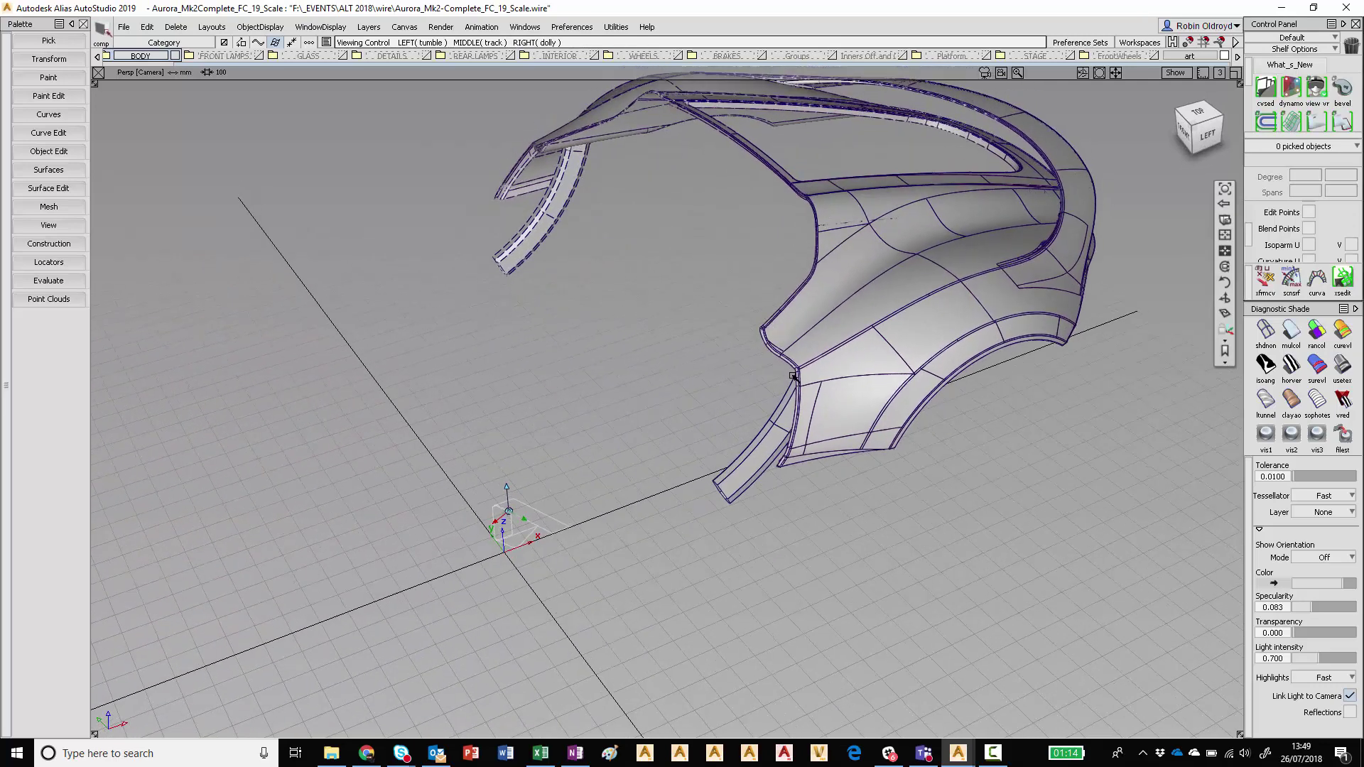
pyautogui.click(52, 137)
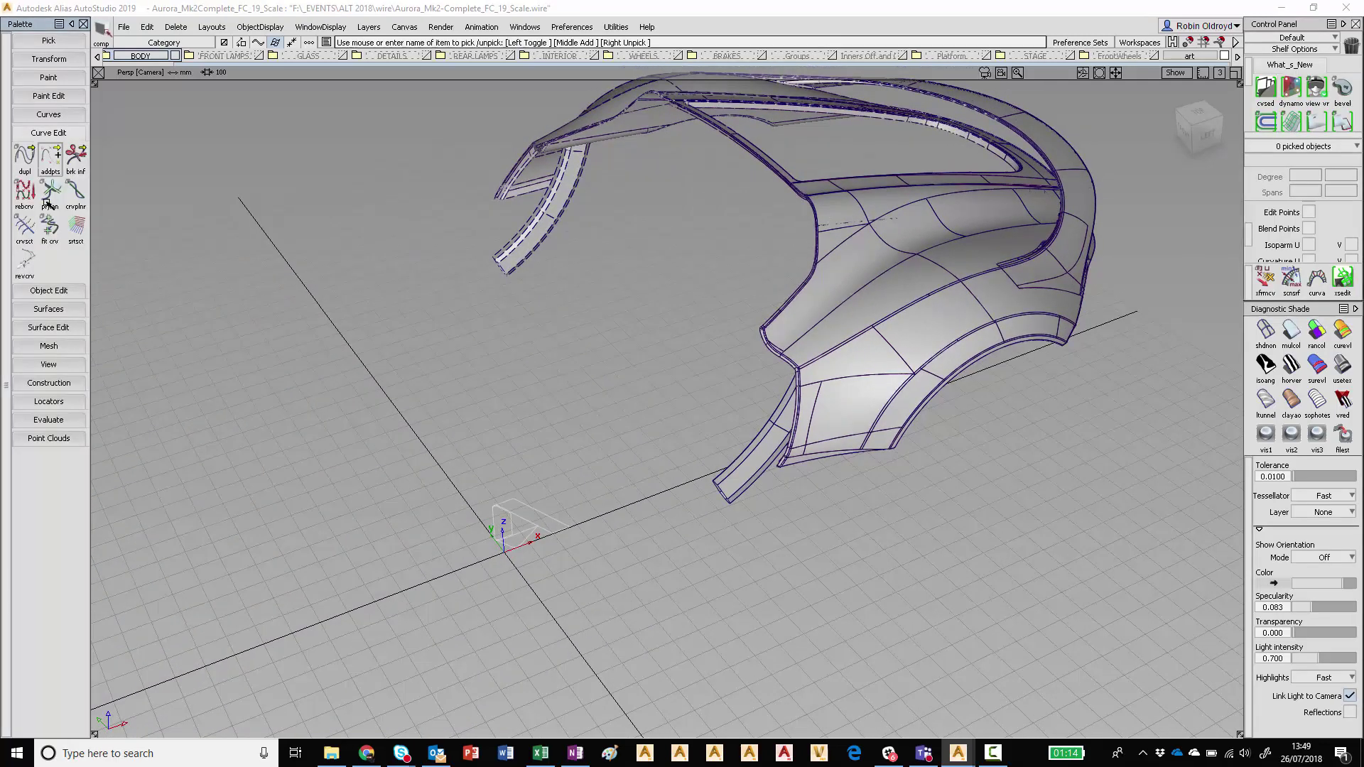
pyautogui.rightClick(58, 135)
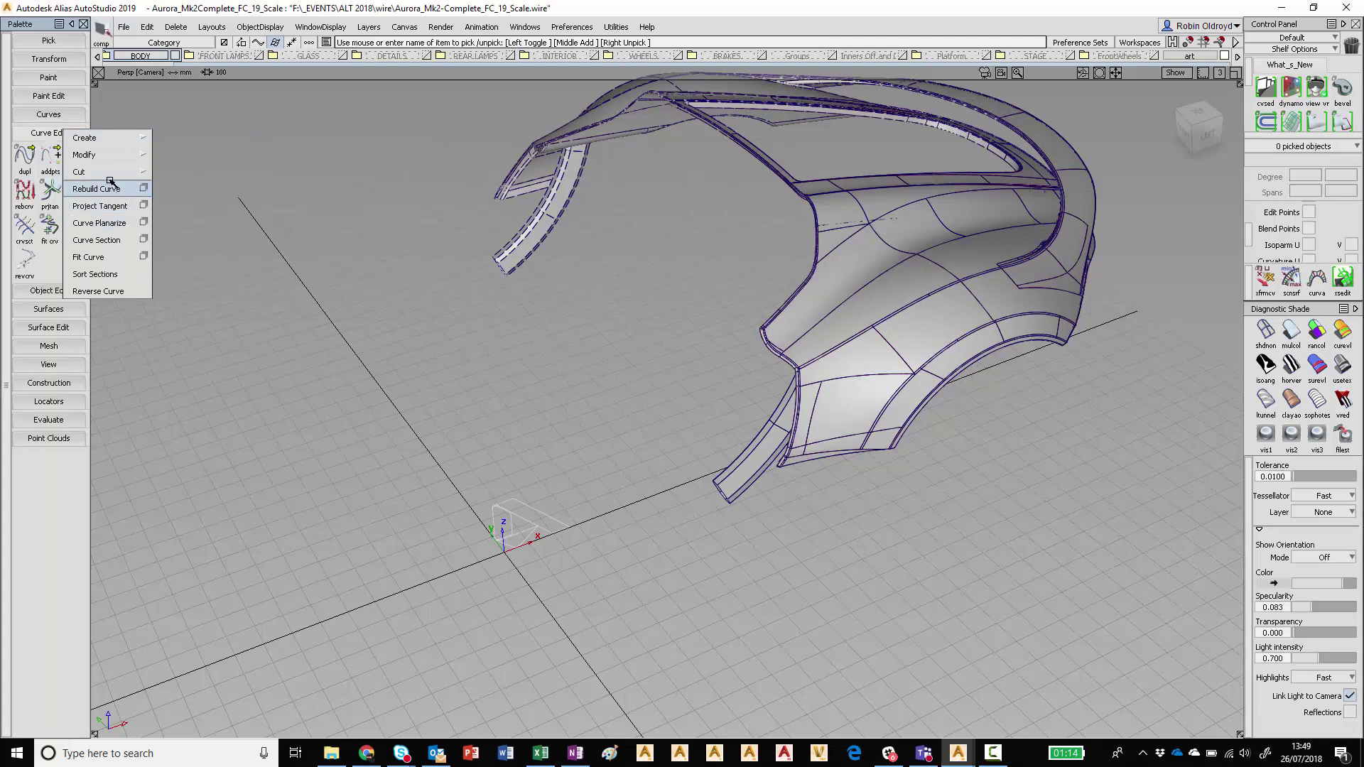
pyautogui.moveTo(110, 176)
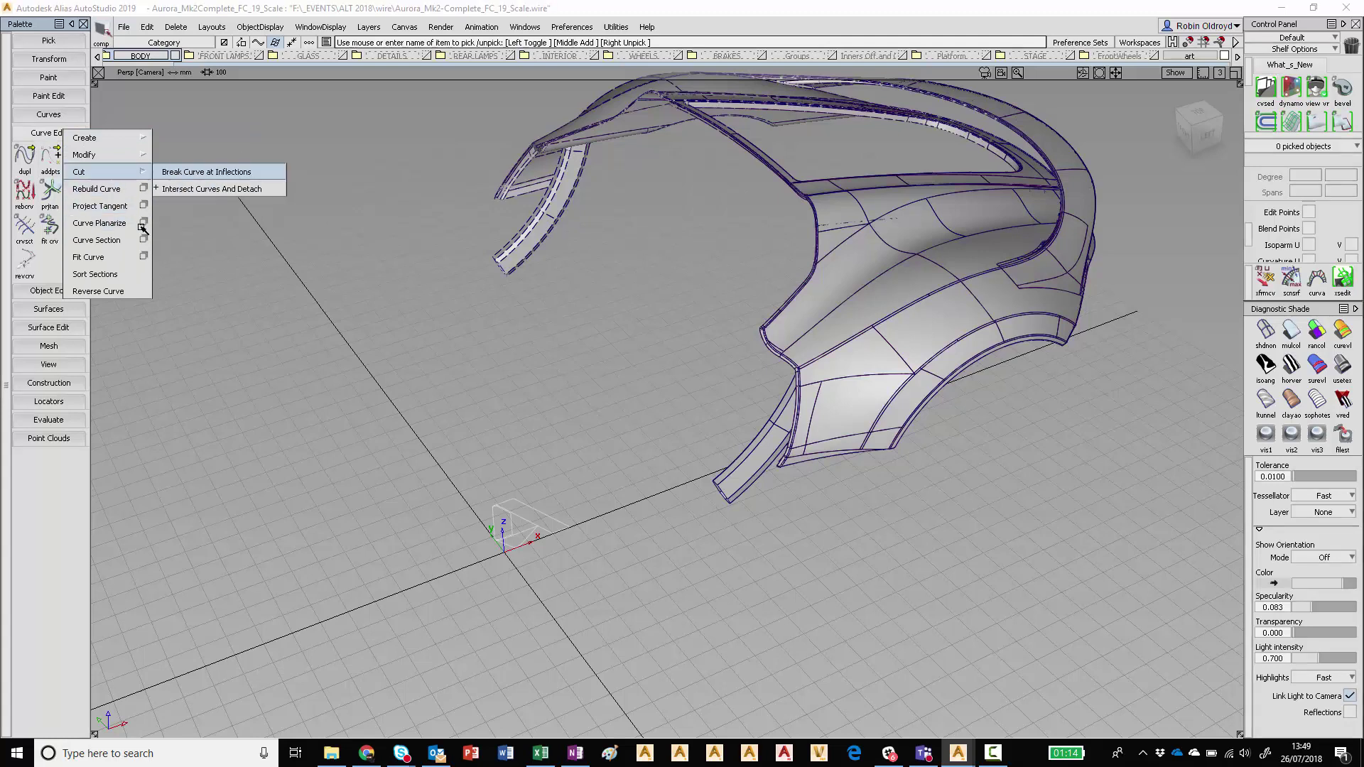
pyautogui.click(65, 267)
pyautogui.click(56, 134)
# Start a Conform Rig and accept the flat curves at the origin as its targets.
pyautogui.click(55, 150)
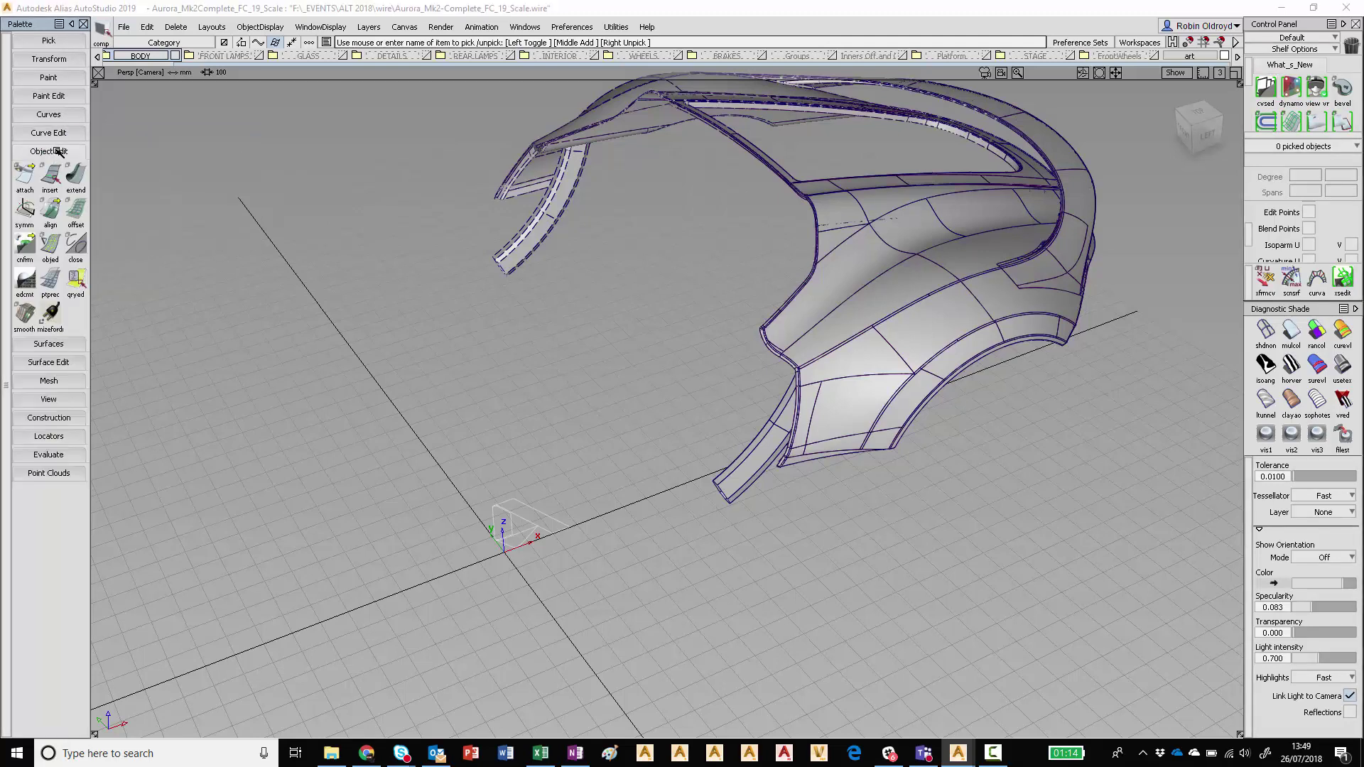
pyautogui.rightClick(57, 152)
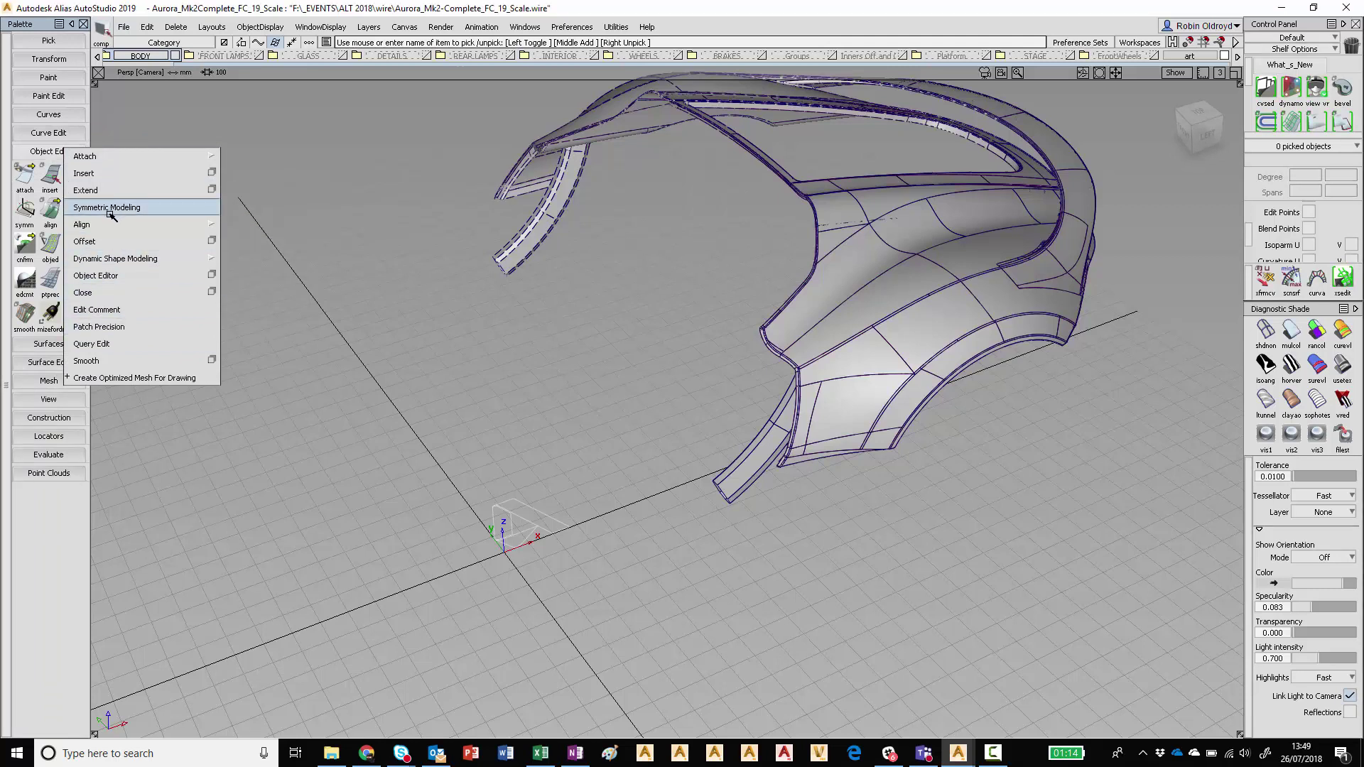
pyautogui.moveTo(201, 264)
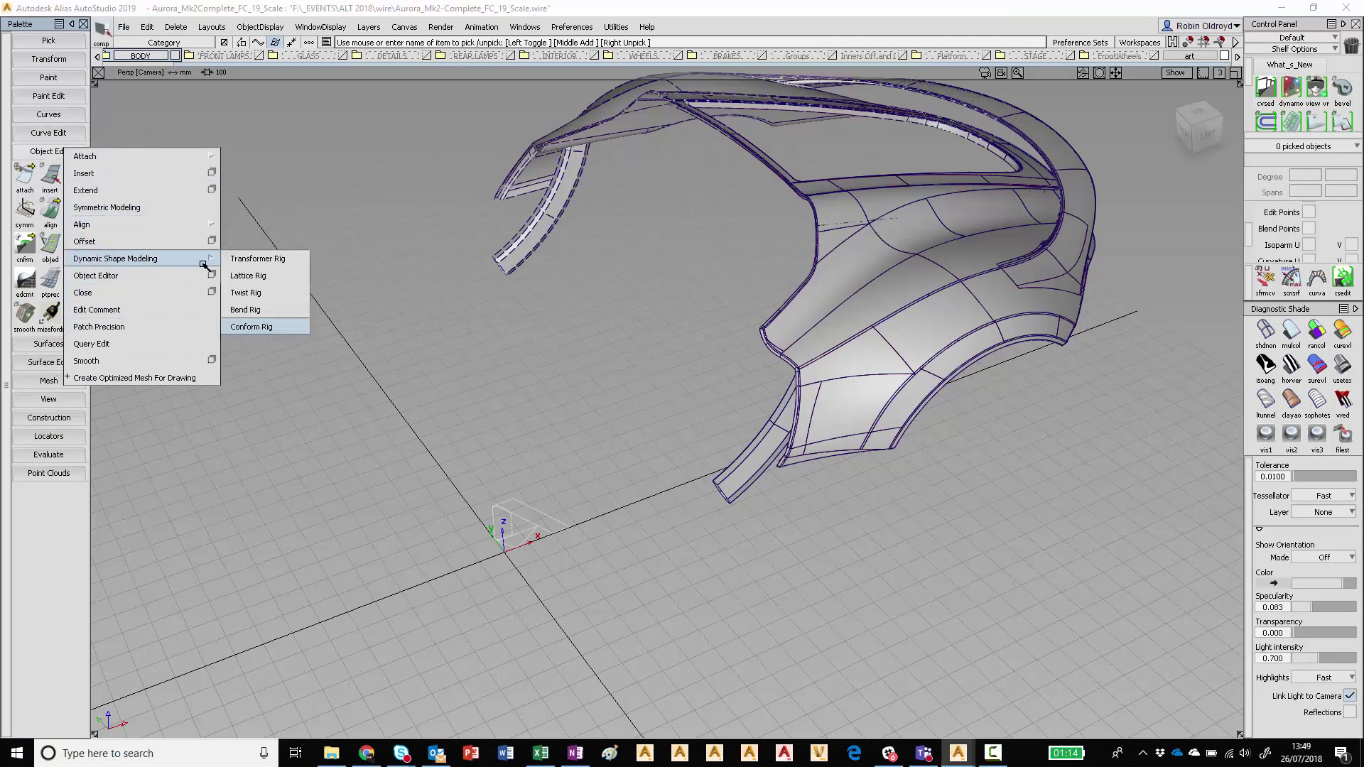
pyautogui.click(254, 328)
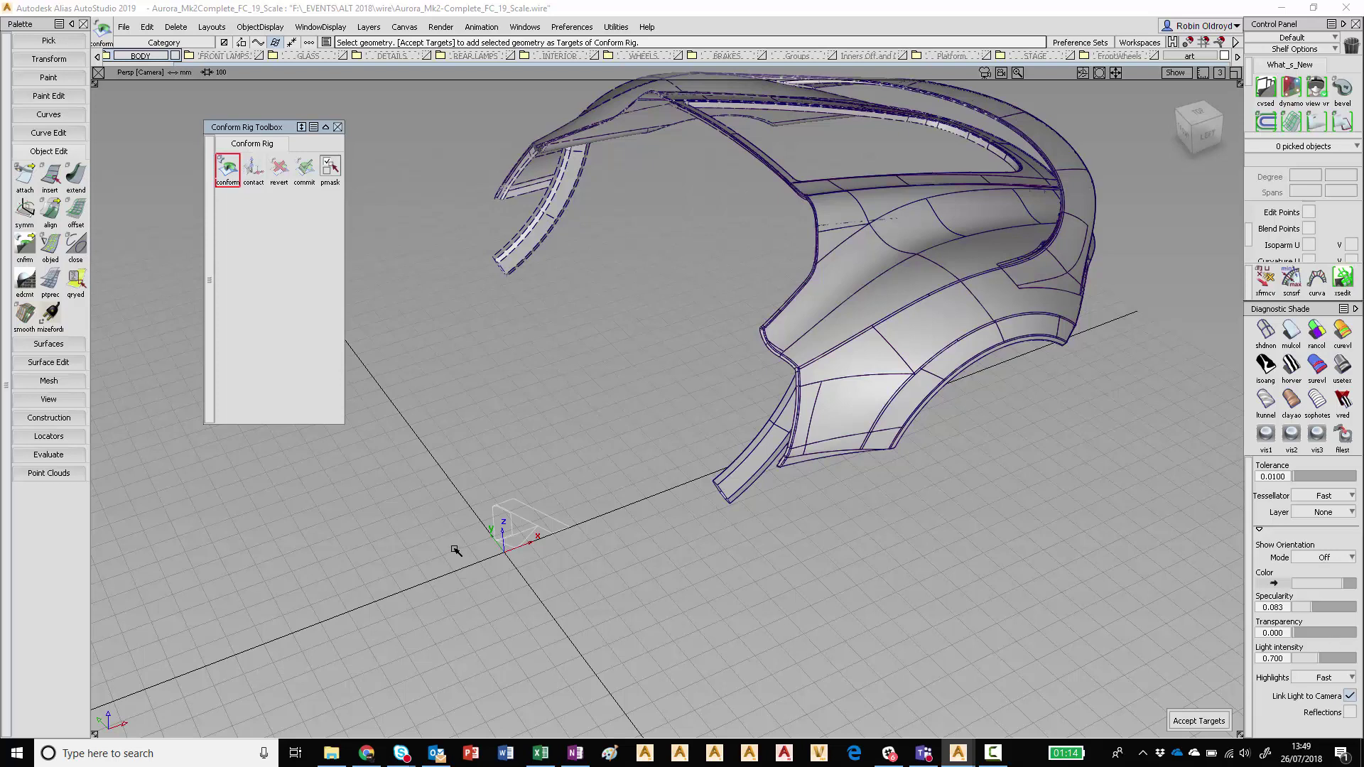
pyautogui.moveTo(459, 492); pyautogui.dragTo(664, 602)
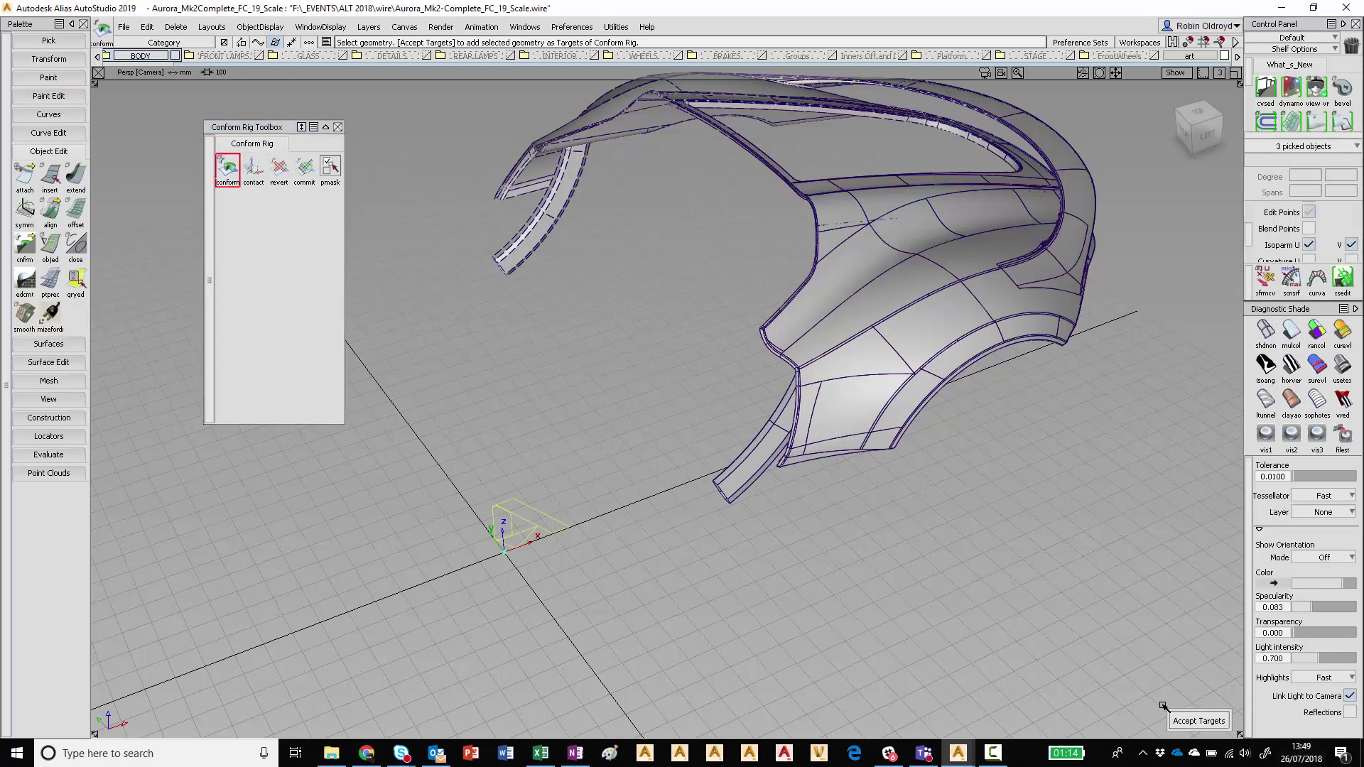
pyautogui.click(1185, 720)
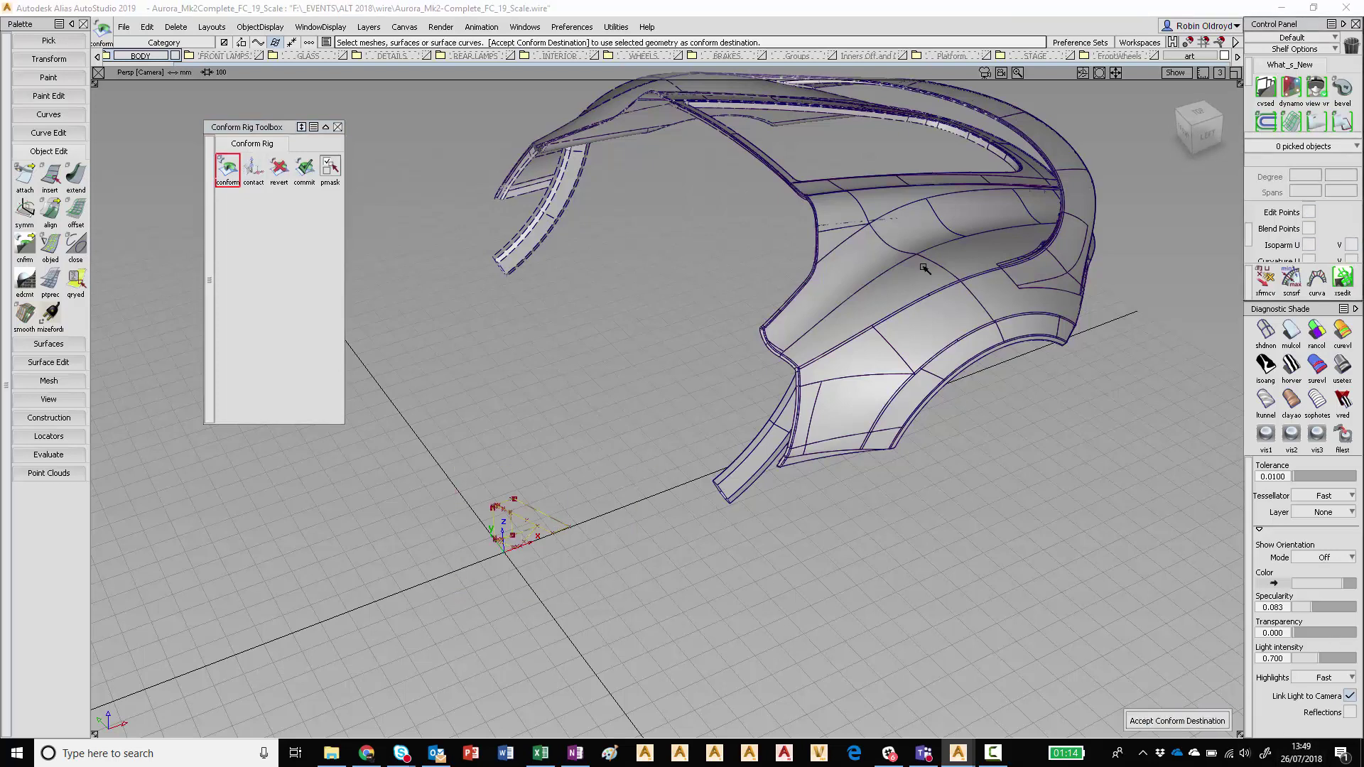
# Select the body-side shoulder surfaces below the side window and accept them as the conform destination.
pyautogui.keyDown('alt'); pyautogui.keyDown('shift'); pyautogui.moveTo(974, 271); pyautogui.dragTo(964, 296, button='middle'); pyautogui.keyUp('shift'); pyautogui.keyUp('alt')
pyautogui.click(887, 269)
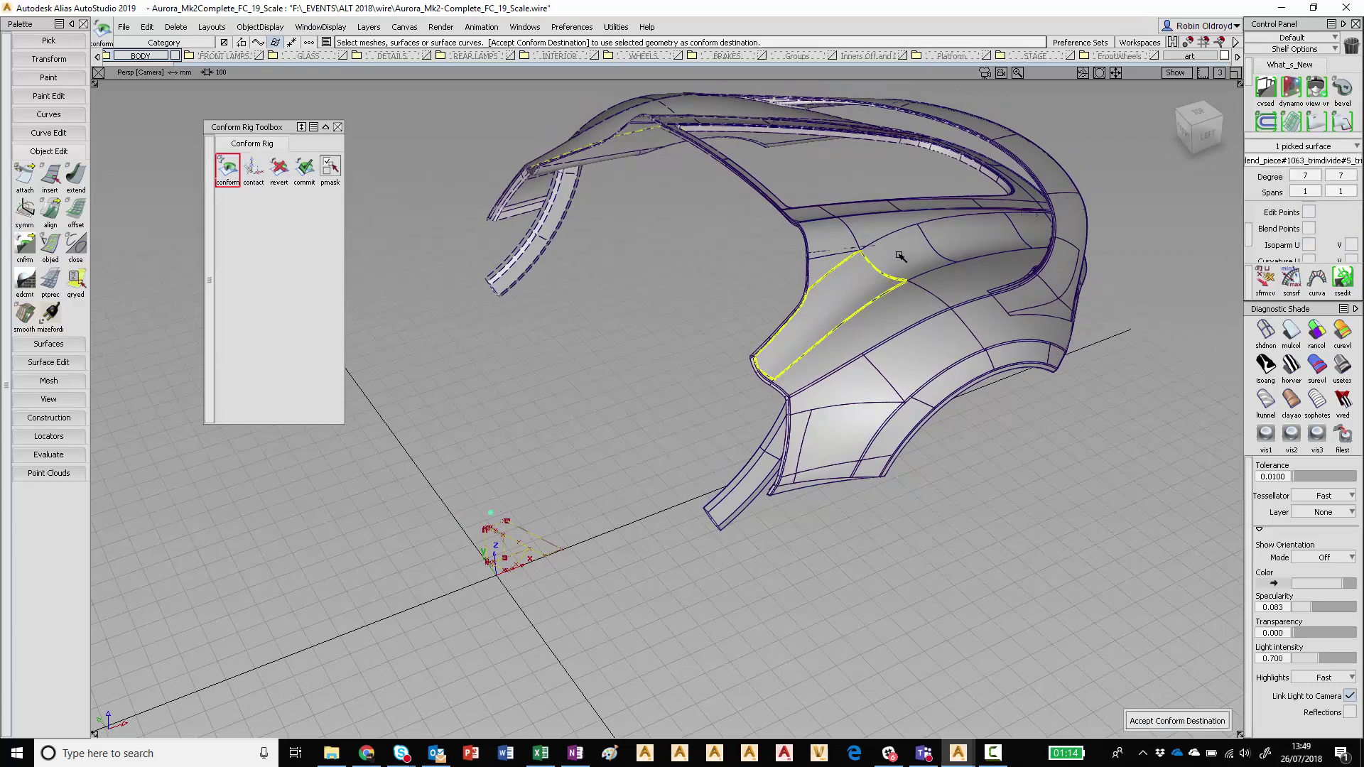
pyautogui.click(971, 231)
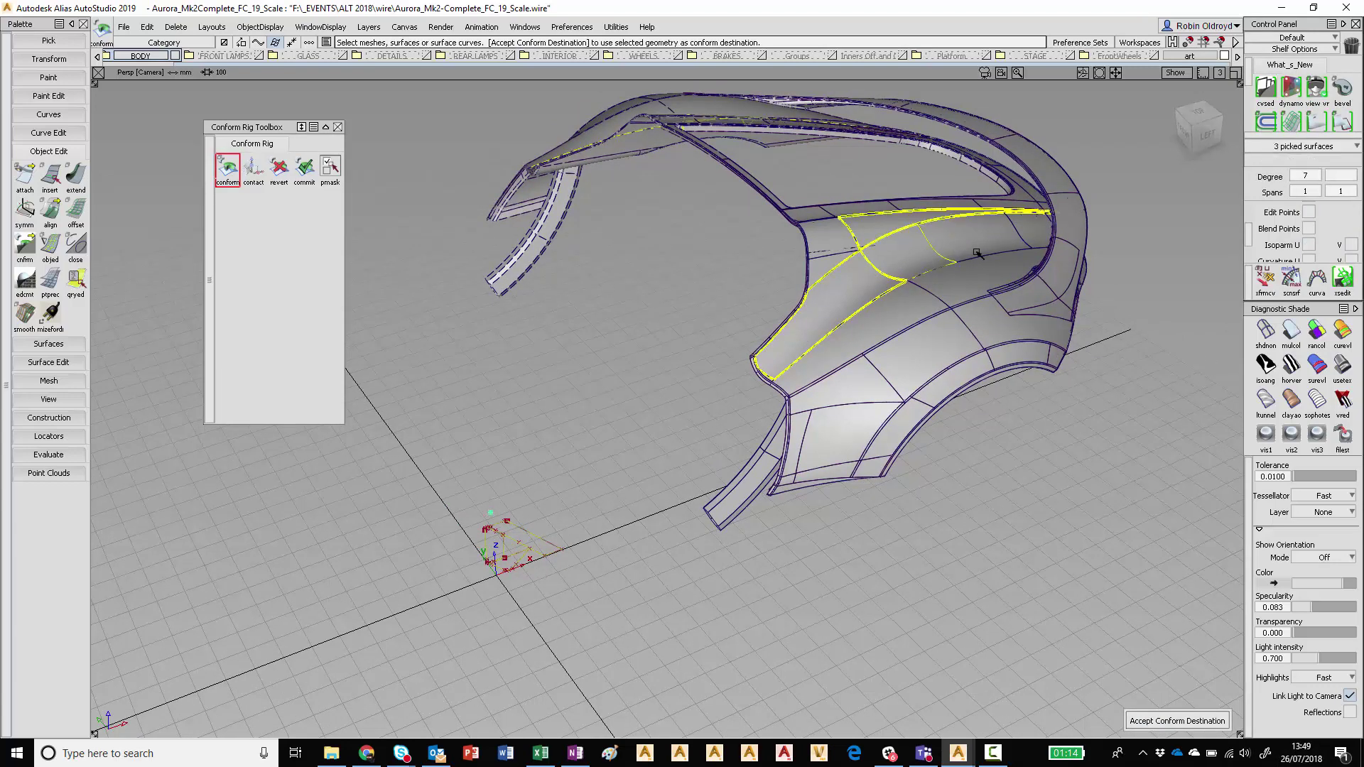
pyautogui.click(1019, 250)
pyautogui.click(981, 292)
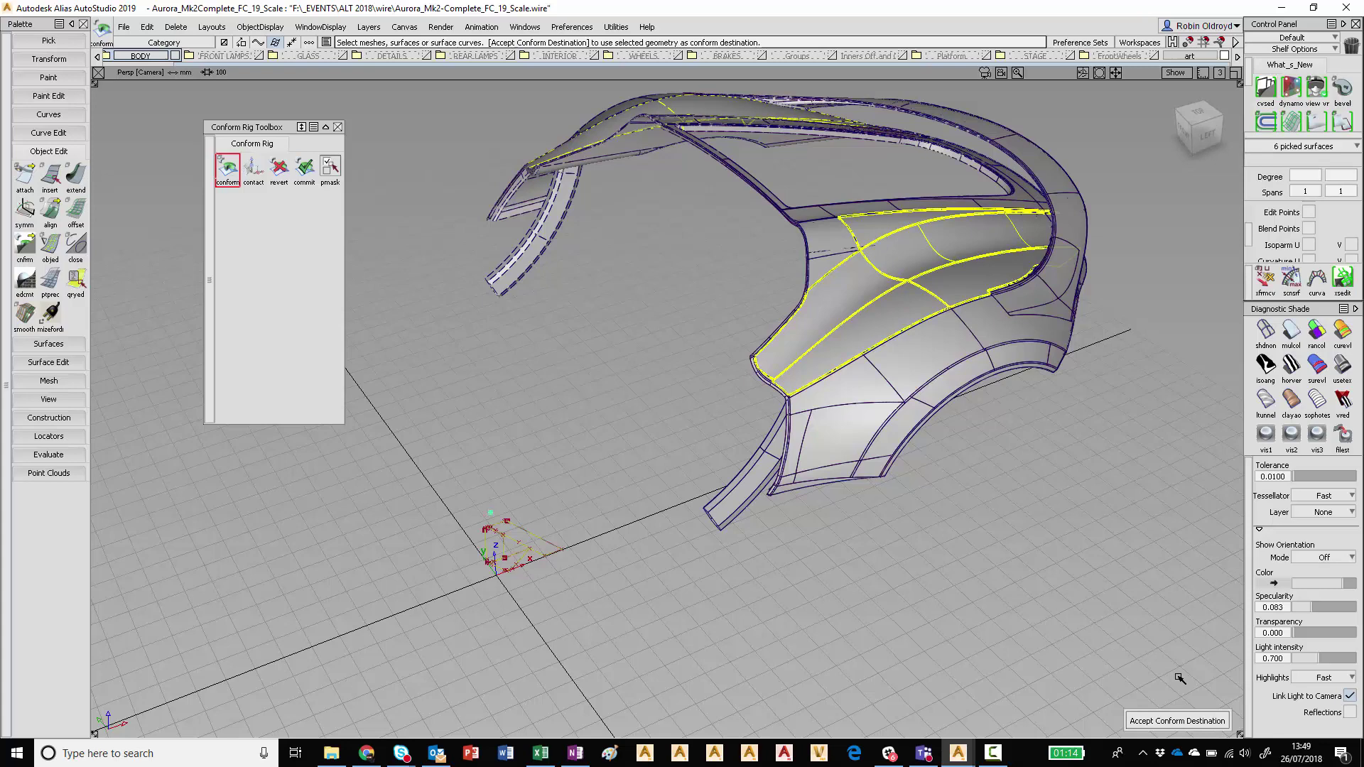
pyautogui.click(1177, 720)
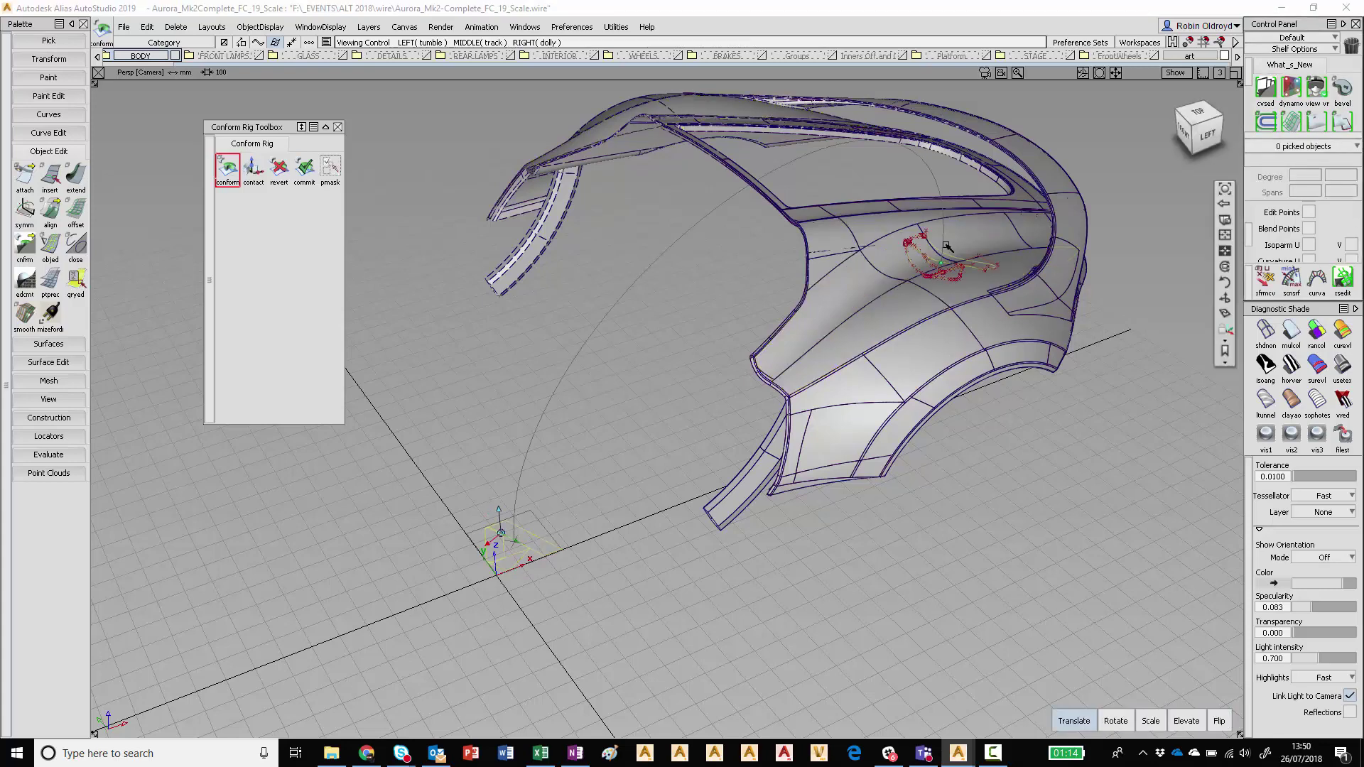
# Slide the conformed curves along the body side and rotate them on the shoulder surfaces.
pyautogui.keyDown('alt'); pyautogui.keyDown('shift'); pyautogui.moveTo(944, 250); pyautogui.dragTo(853, 409); pyautogui.keyUp('shift'); pyautogui.keyUp('alt')
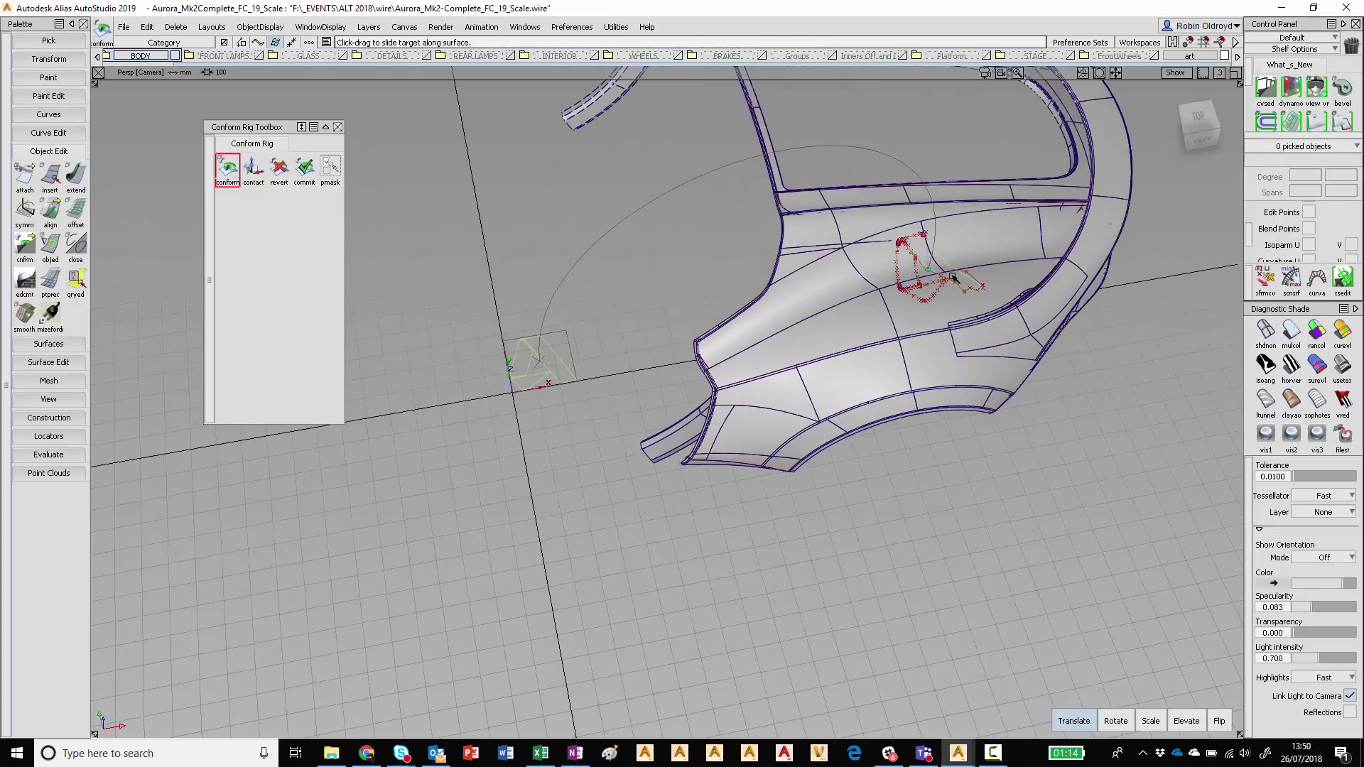
pyautogui.moveTo(929, 271); pyautogui.dragTo(908, 282)
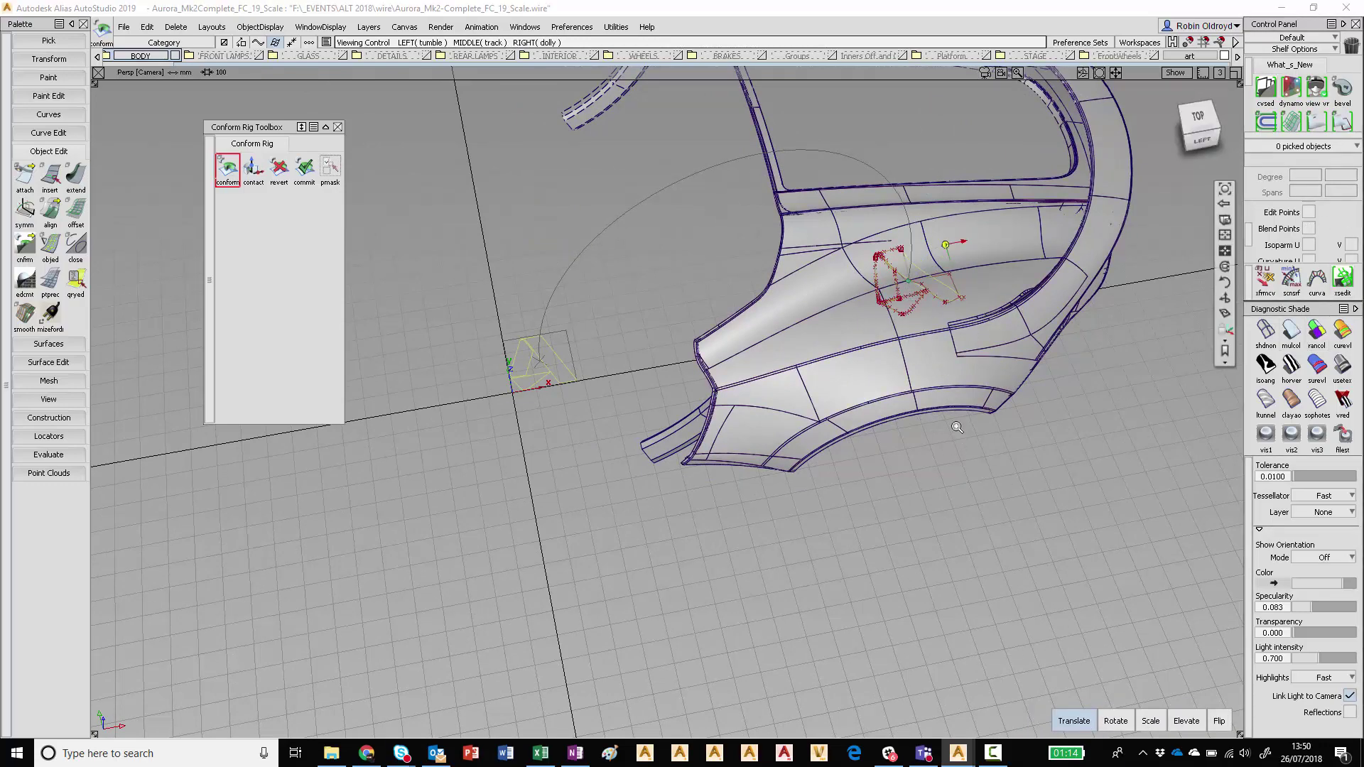
pyautogui.keyDown('alt'); pyautogui.keyDown('shift'); pyautogui.moveTo(958, 424); pyautogui.dragTo(981, 317, button='right'); pyautogui.keyUp('shift'); pyautogui.keyUp('alt')
pyautogui.keyDown('alt'); pyautogui.keyDown('shift'); pyautogui.moveTo(938, 317); pyautogui.dragTo(839, 311, button='middle'); pyautogui.keyUp('shift'); pyautogui.keyUp('alt')
pyautogui.keyDown('alt'); pyautogui.keyDown('shift'); pyautogui.moveTo(839, 311); pyautogui.dragTo(847, 322, button='right'); pyautogui.keyUp('shift'); pyautogui.keyUp('alt')
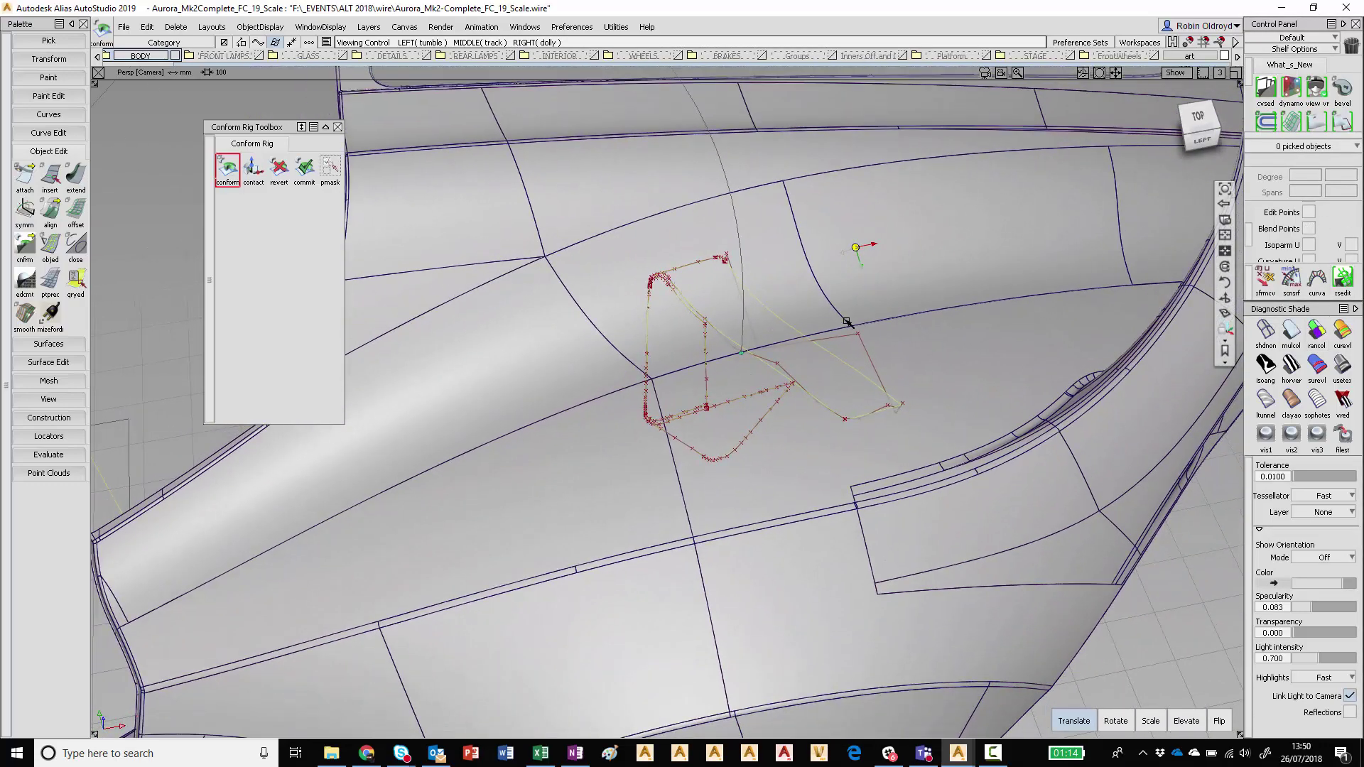
pyautogui.keyDown('alt'); pyautogui.keyDown('shift'); pyautogui.moveTo(787, 456); pyautogui.dragTo(883, 561); pyautogui.keyUp('shift'); pyautogui.keyUp('alt')
pyautogui.click(1116, 721)
pyautogui.click(855, 435)
# Scale the conformed curves proportionally to 1.31 and slide them slightly on the body side, finishing the rig.
pyautogui.click(1150, 720)
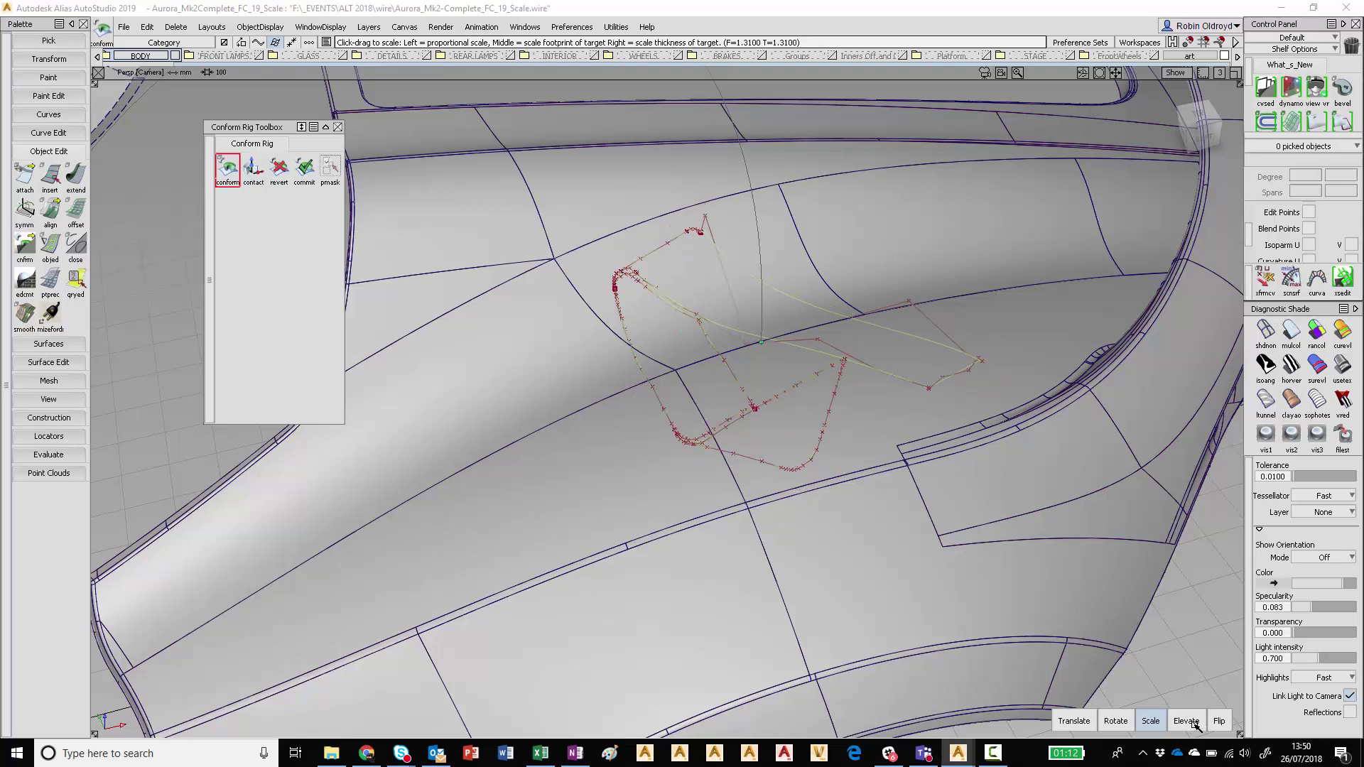
pyautogui.click(1074, 713)
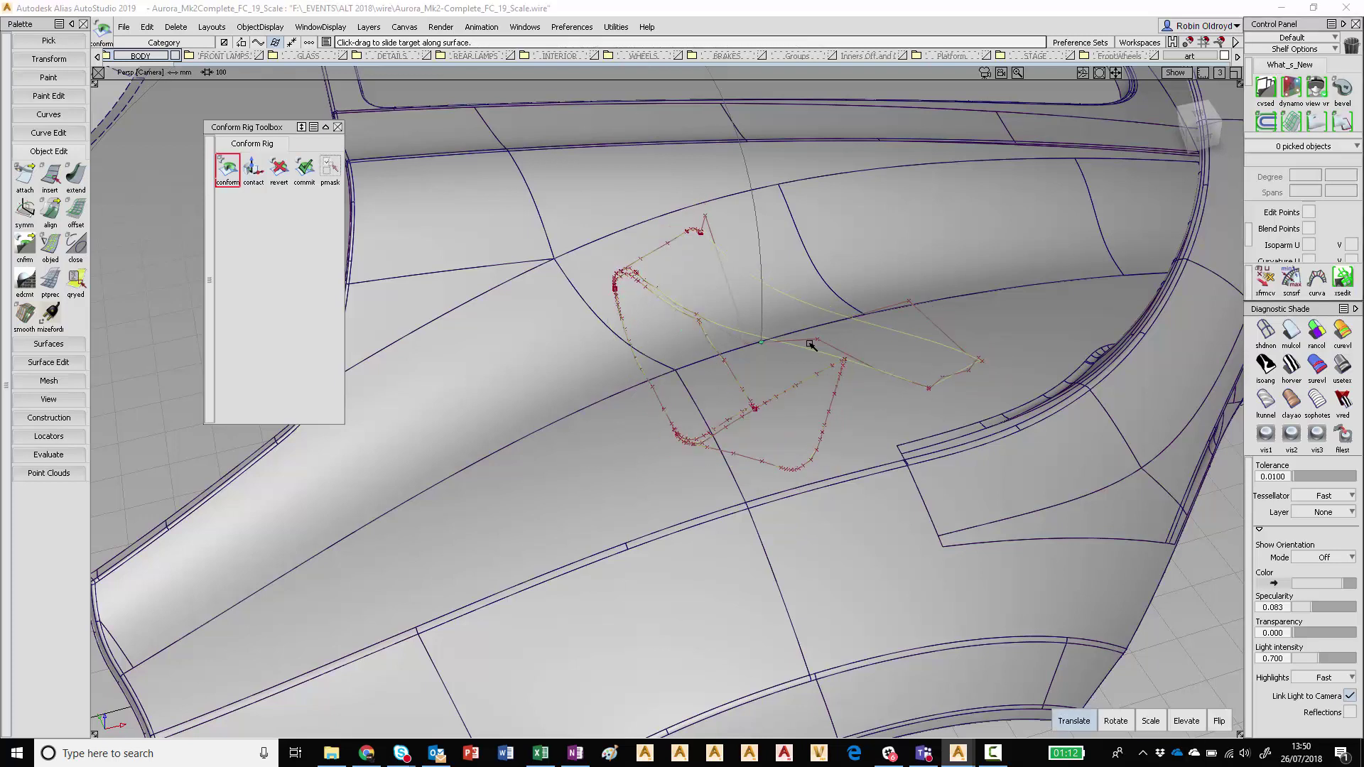
pyautogui.moveTo(746, 311); pyautogui.dragTo(757, 344)
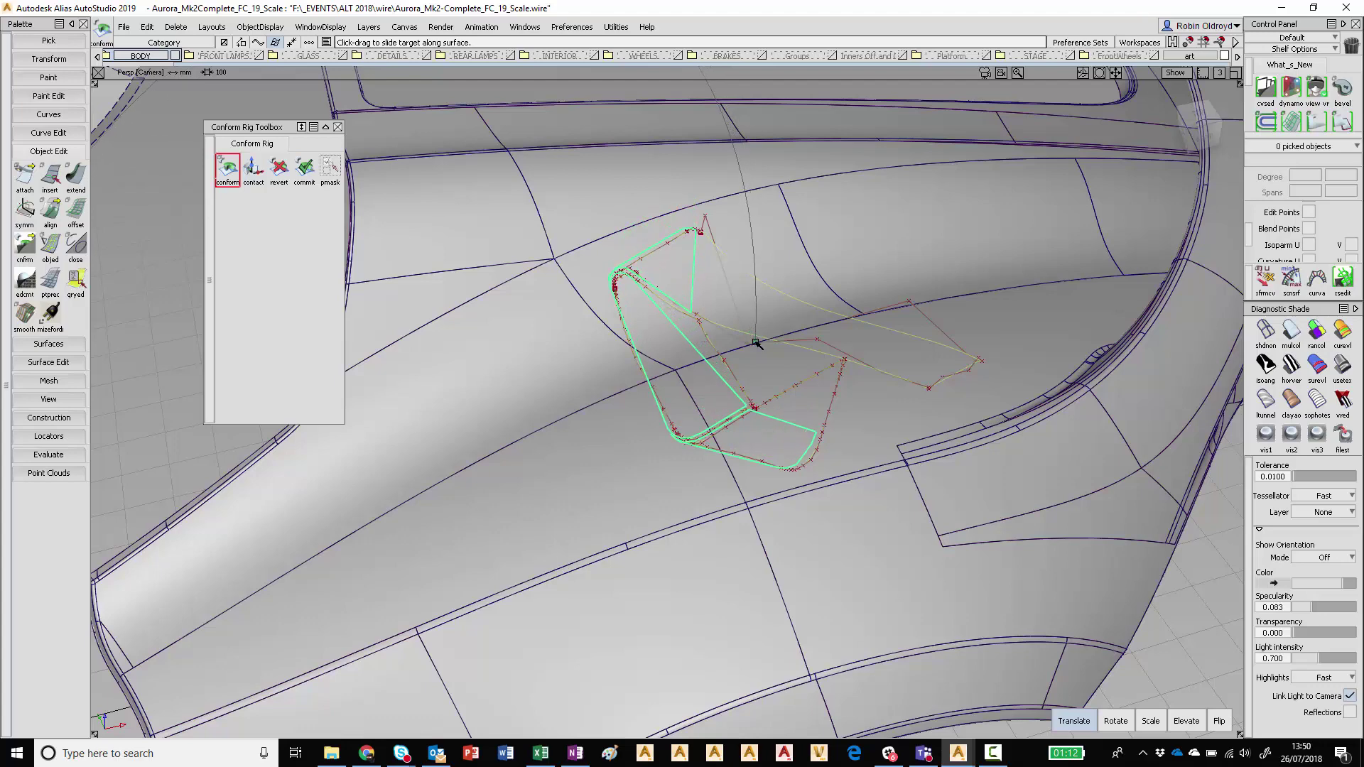
pyautogui.keyDown('alt'); pyautogui.keyDown('shift'); pyautogui.moveTo(845, 344); pyautogui.dragTo(668, 484, button='right'); pyautogui.keyUp('shift'); pyautogui.keyUp('alt')
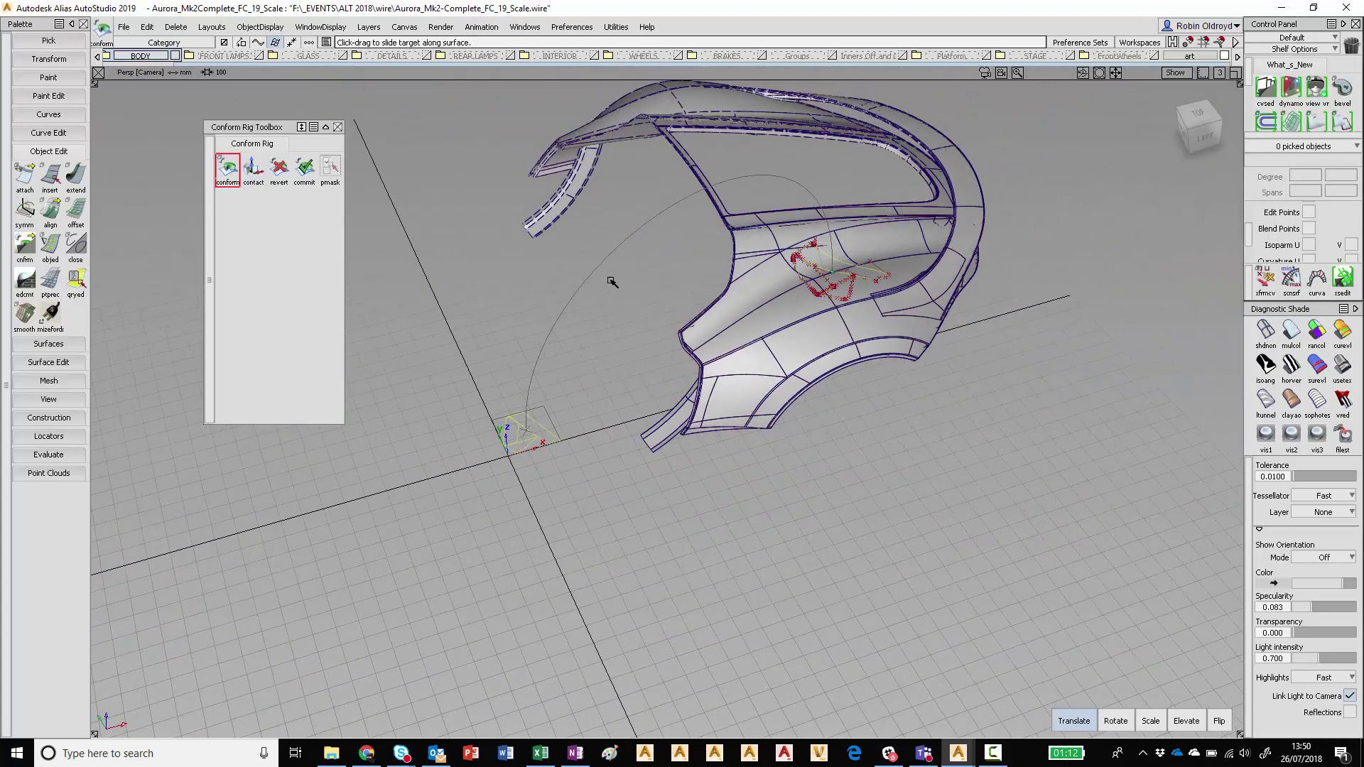
pyautogui.click(837, 302)
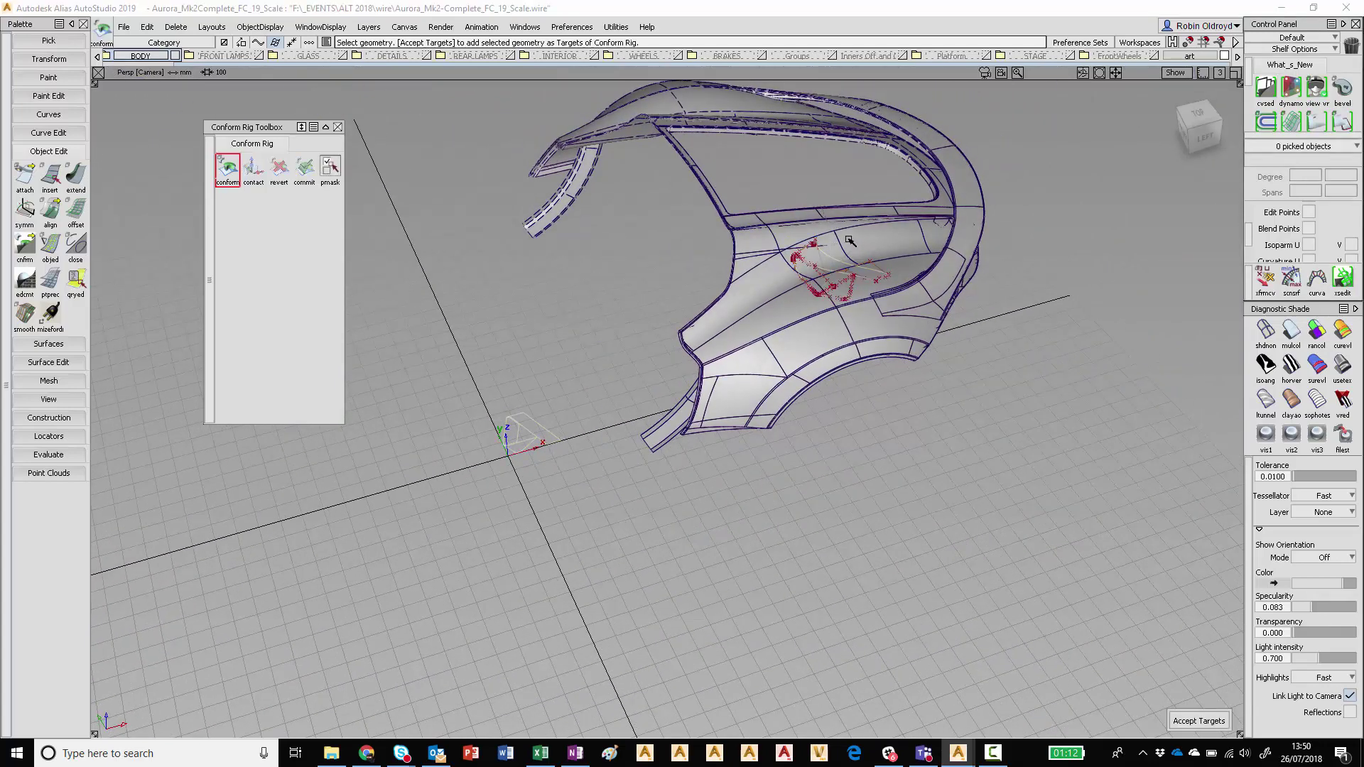
# Turn off the edit point and CV/hull display for the conformed curves and clear the selection.
pyautogui.keyDown('ctrl'); pyautogui.keyDown('shift'); pyautogui.moveTo(849, 240); pyautogui.dragTo(841, 263); pyautogui.keyUp('shift'); pyautogui.keyUp('ctrl')
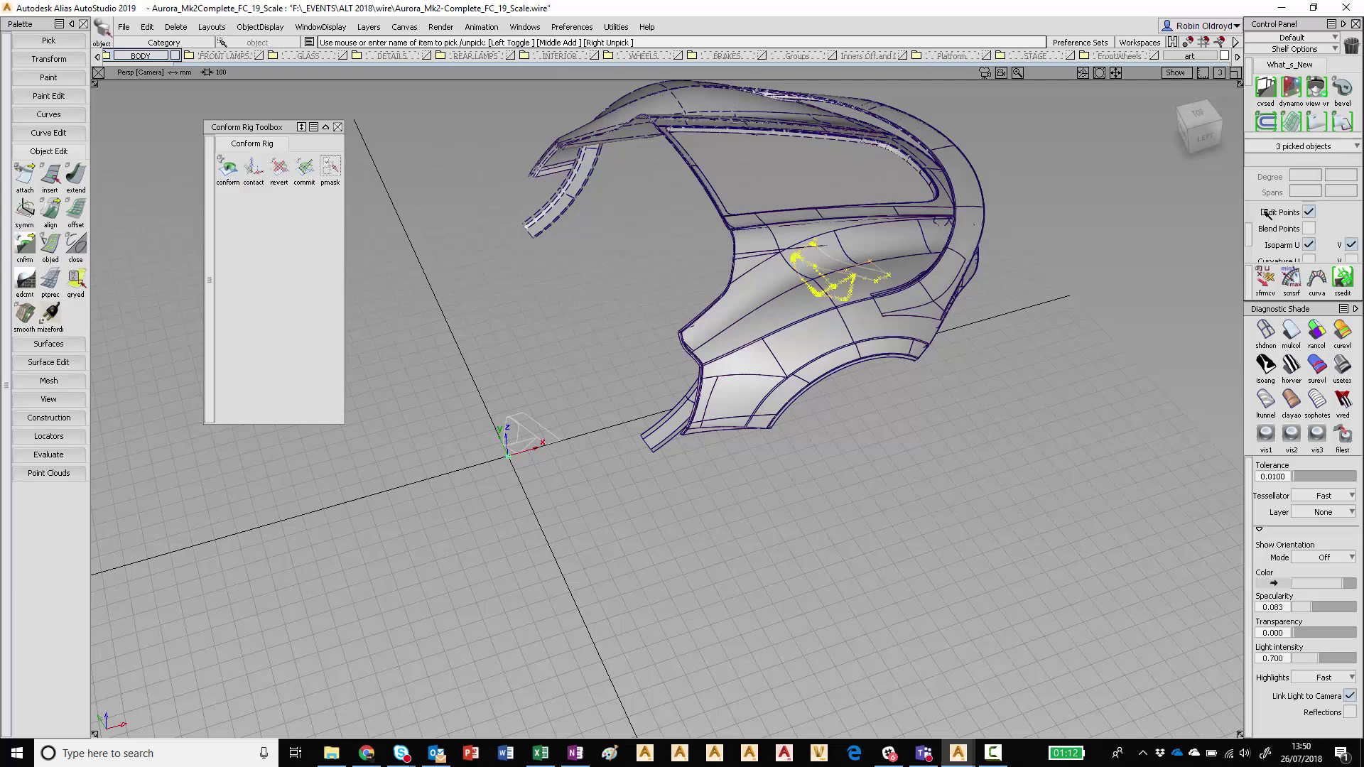
pyautogui.click(1308, 213)
pyautogui.scroll(1, 1308, 217)
pyautogui.click(1309, 228)
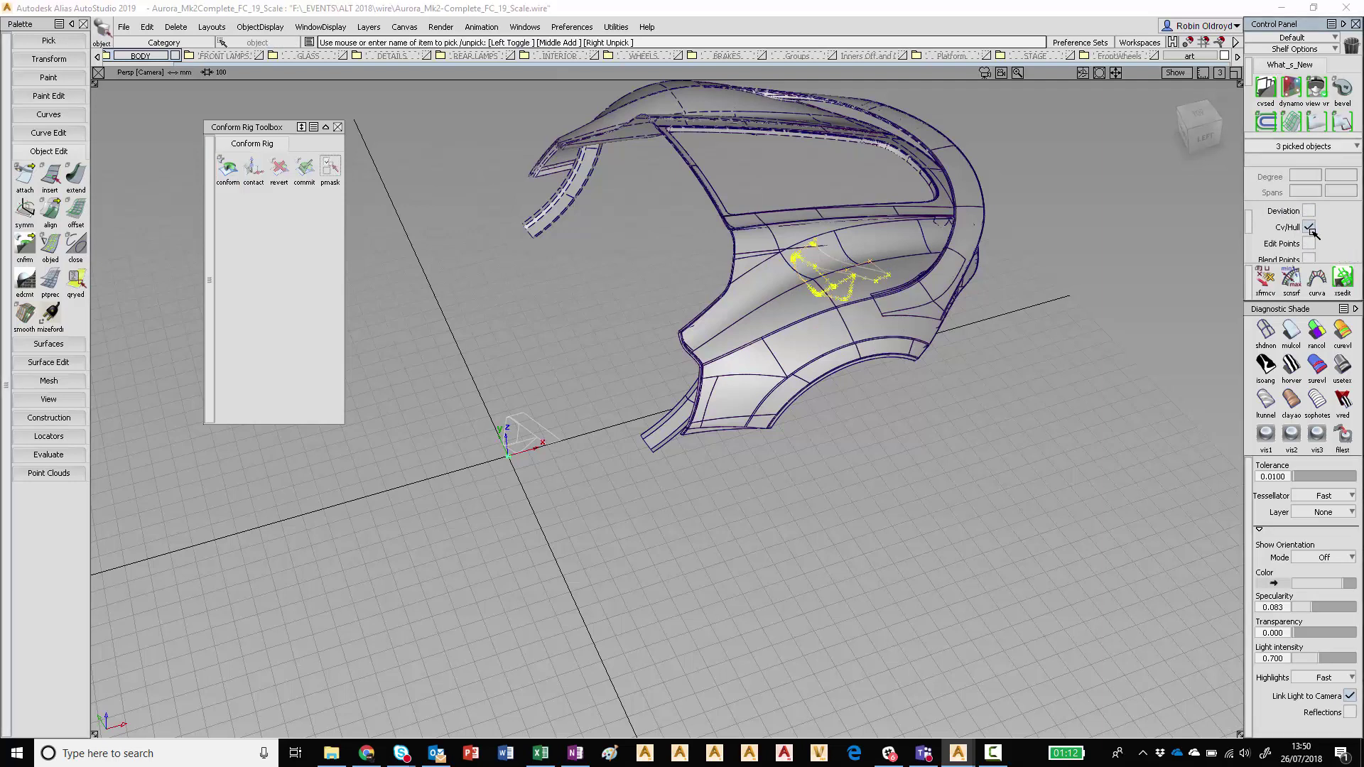
pyautogui.click(1309, 228)
pyautogui.keyDown('ctrl'); pyautogui.keyDown('shift'); pyautogui.moveTo(871, 269); pyautogui.dragTo(863, 293); pyautogui.keyUp('shift'); pyautogui.keyUp('ctrl')
# Reopen the conformed curves' rig with Query Edit and review the Conform Rig options for NURBS and conform control.
pyautogui.keyDown('alt'); pyautogui.keyDown('shift'); pyautogui.moveTo(826, 280); pyautogui.dragTo(852, 408); pyautogui.keyUp('shift'); pyautogui.keyUp('alt')
pyautogui.scroll(3, 821, 240)
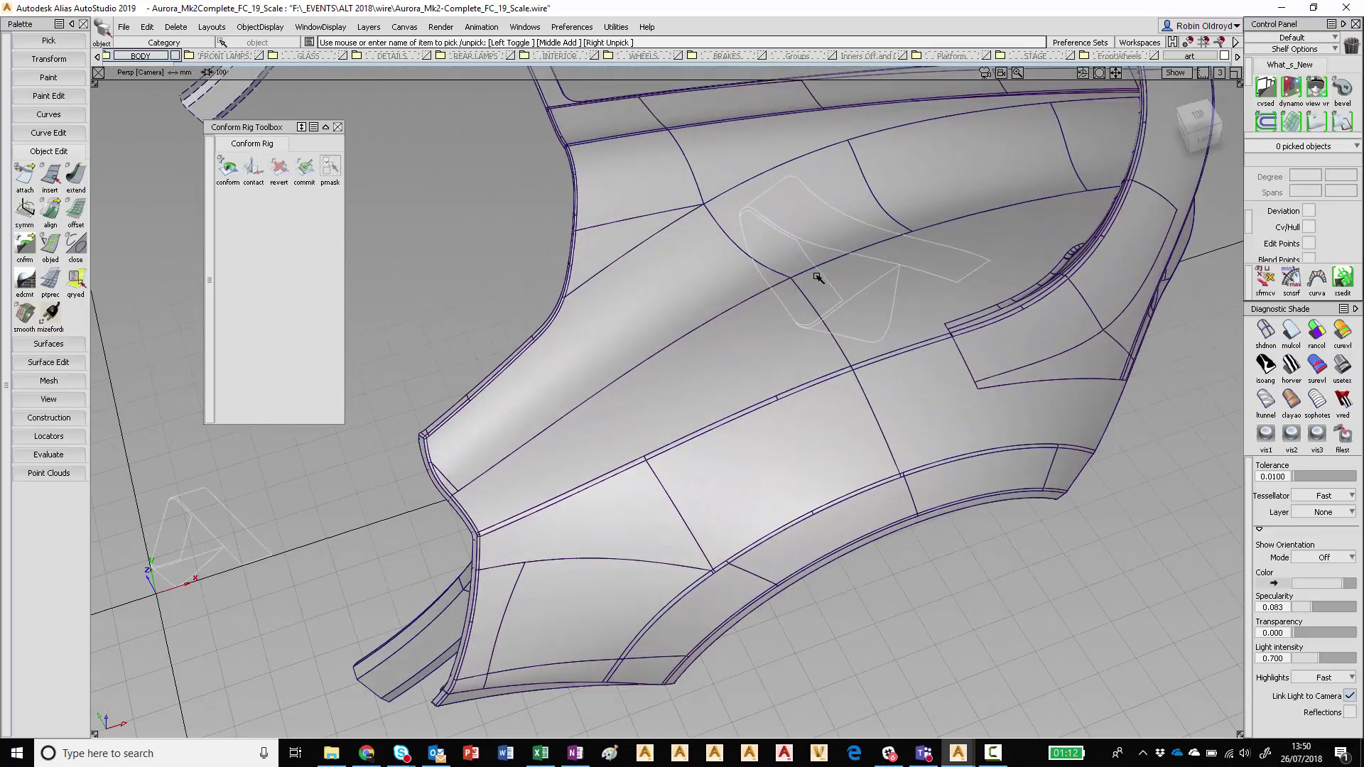
pyautogui.keyDown('alt'); pyautogui.keyDown('shift'); pyautogui.moveTo(817, 277); pyautogui.dragTo(812, 308); pyautogui.keyUp('shift'); pyautogui.keyUp('alt')
pyautogui.keyDown('alt'); pyautogui.keyDown('shift'); pyautogui.moveTo(1044, 334); pyautogui.dragTo(528, 439); pyautogui.keyUp('shift'); pyautogui.keyUp('alt')
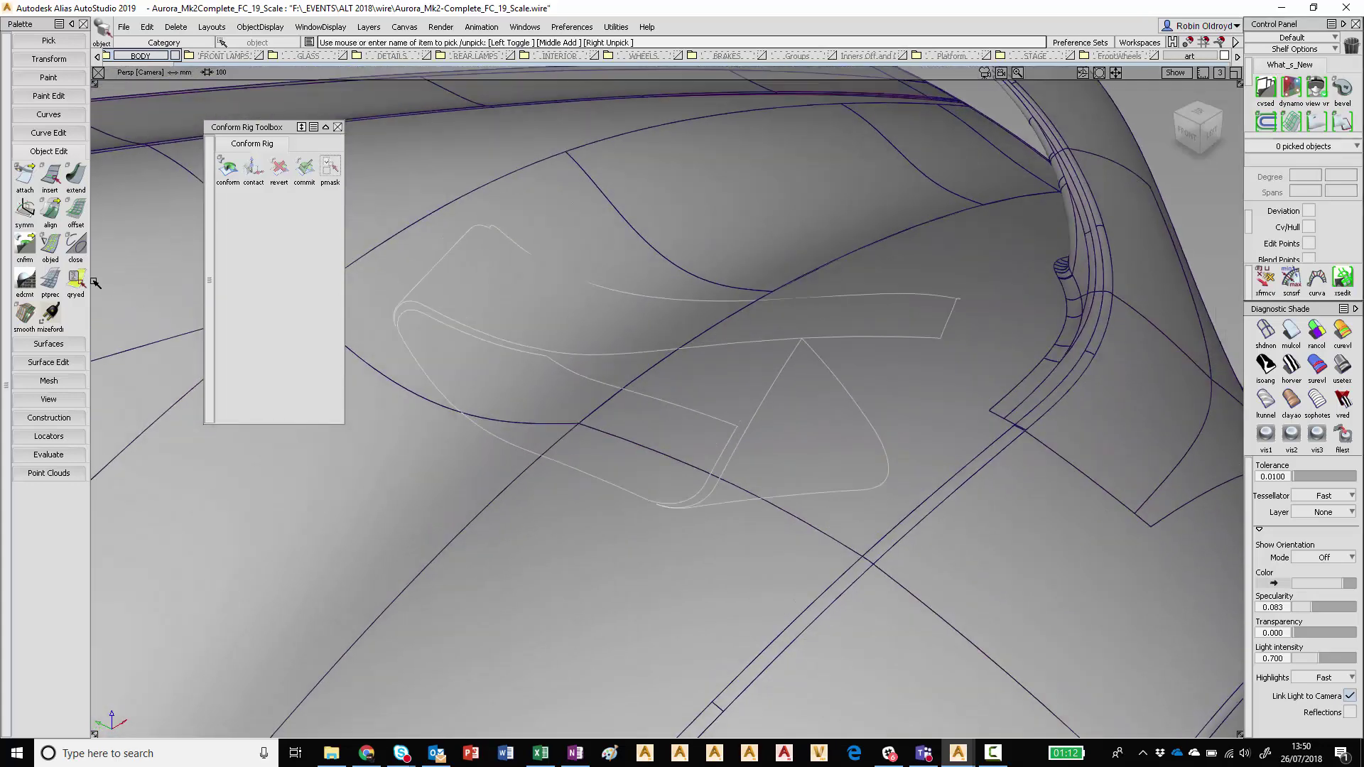
pyautogui.click(76, 281)
pyautogui.click(419, 316)
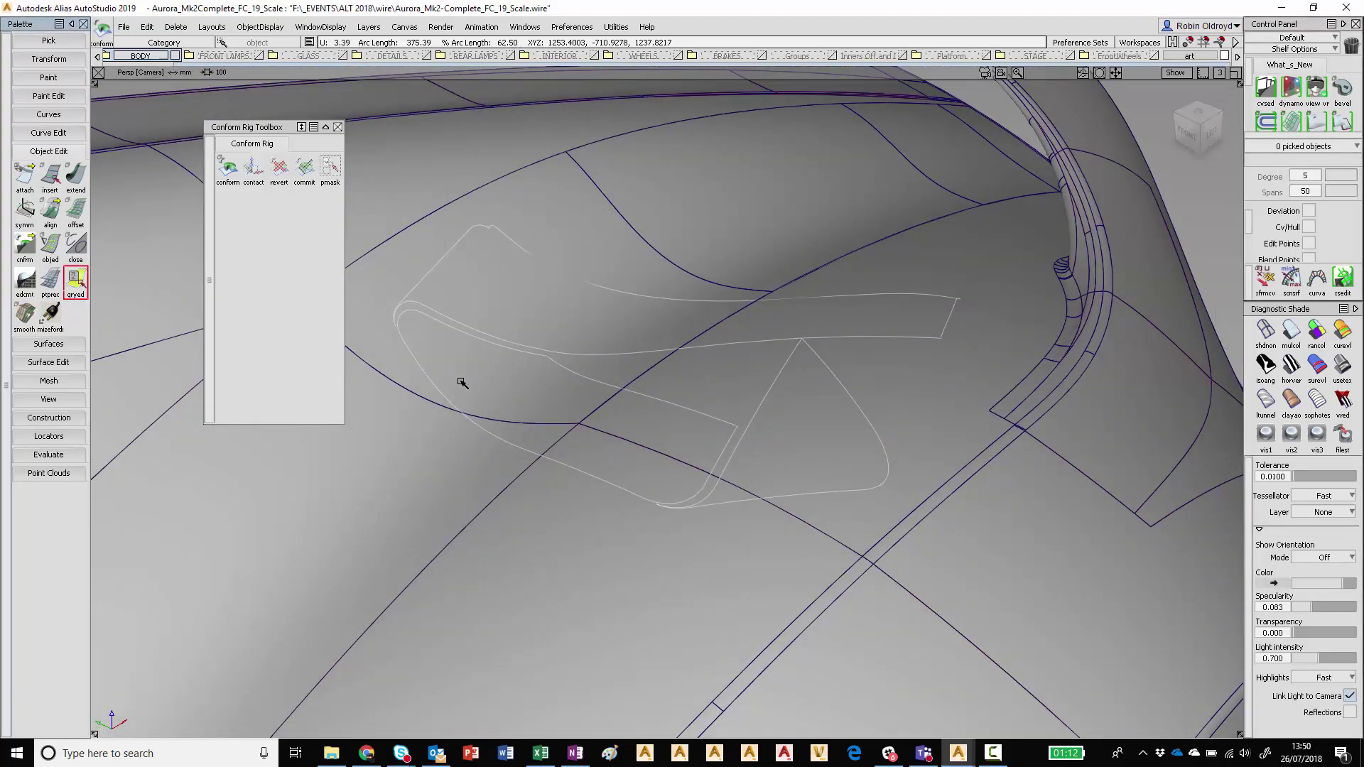
pyautogui.click(462, 383)
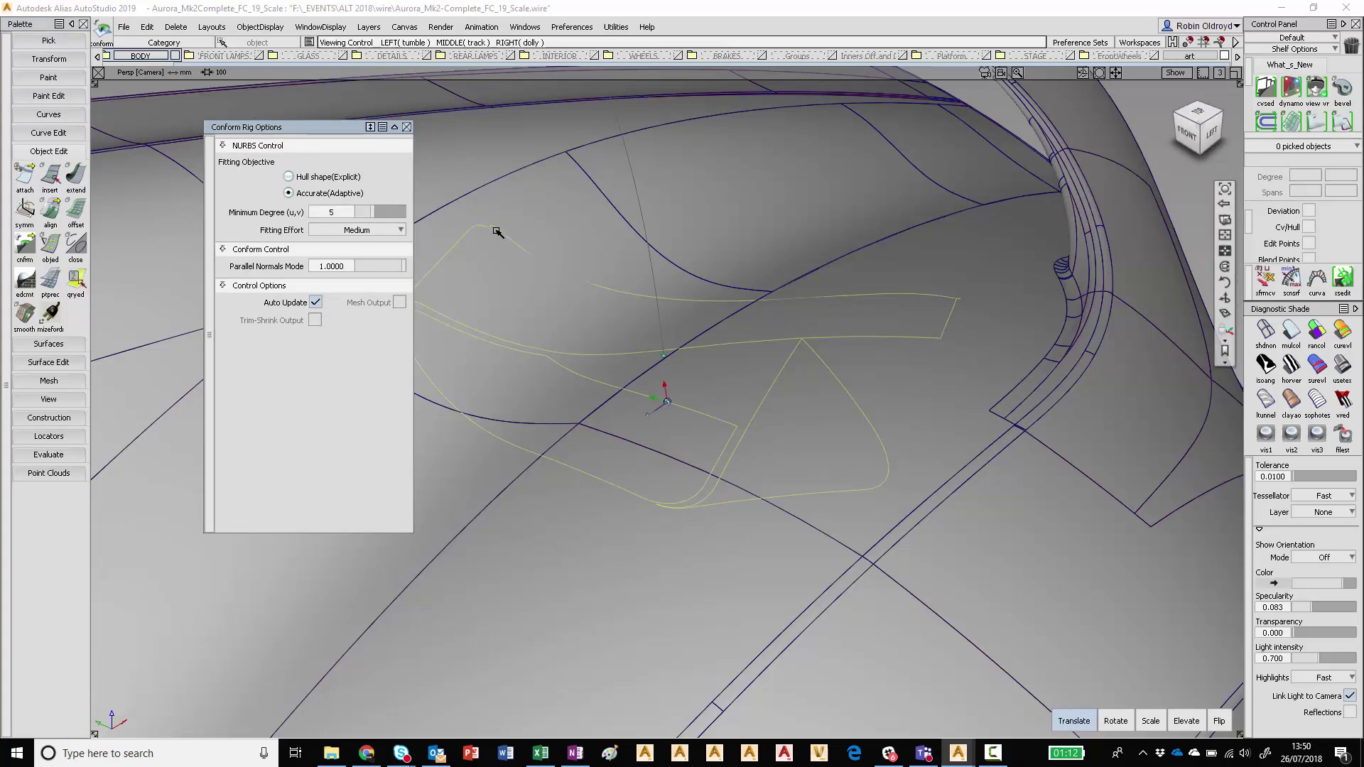
pyautogui.scroll(3, 497, 234)
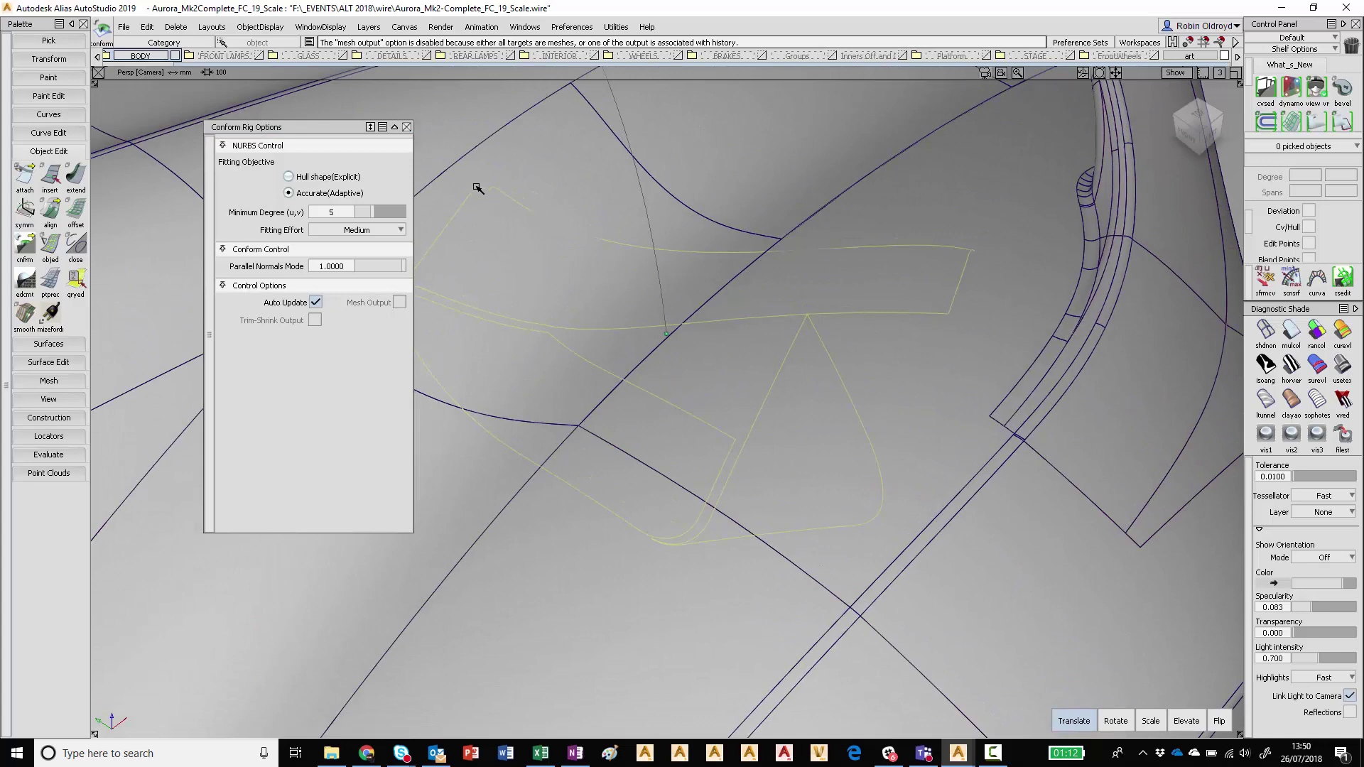
pyautogui.click(406, 127)
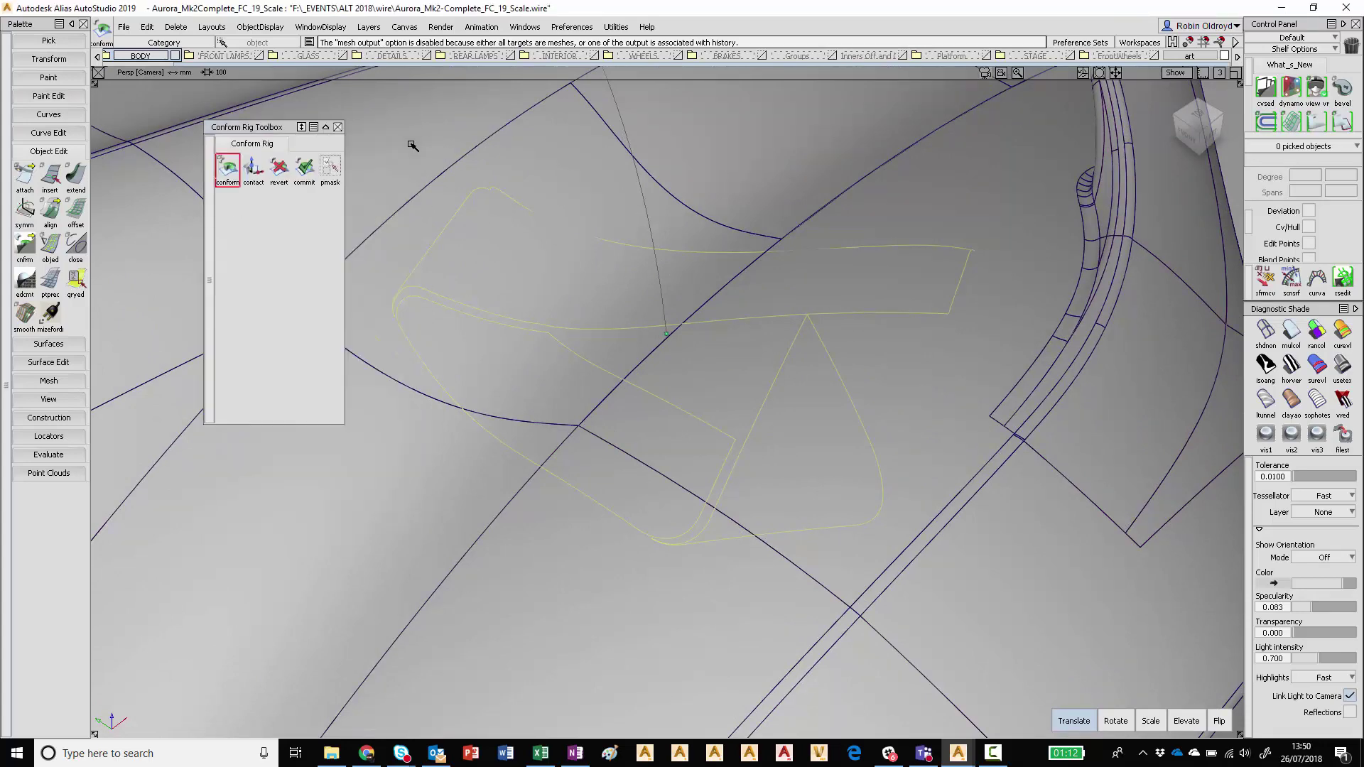
# Close the Conform Rig toolbox and deselect the rig, with the car's rear side and the original flat curves in view.
pyautogui.keyDown('alt'); pyautogui.keyDown('shift'); pyautogui.moveTo(825, 316); pyautogui.dragTo(686, 341, button='right'); pyautogui.keyUp('shift'); pyautogui.keyUp('alt')
pyautogui.click(337, 127)
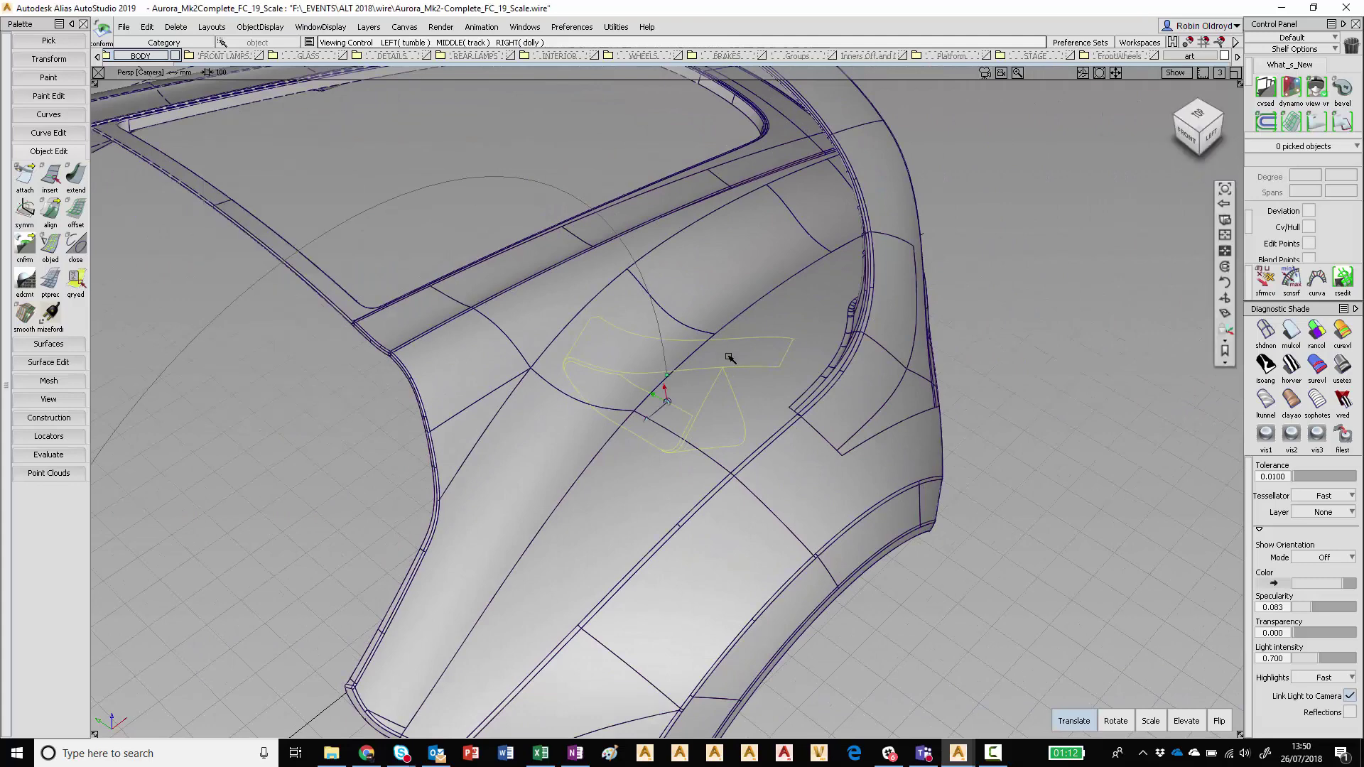
pyautogui.keyDown('alt'); pyautogui.keyDown('shift'); pyautogui.moveTo(731, 356); pyautogui.dragTo(569, 385); pyautogui.keyUp('shift'); pyautogui.keyUp('alt')
pyautogui.keyDown('alt'); pyautogui.keyDown('shift'); pyautogui.moveTo(618, 355); pyautogui.dragTo(776, 295, button='middle'); pyautogui.keyUp('shift'); pyautogui.keyUp('alt')
pyautogui.keyDown('alt'); pyautogui.keyDown('shift'); pyautogui.moveTo(777, 296); pyautogui.dragTo(773, 314, button='right'); pyautogui.keyUp('shift'); pyautogui.keyUp('alt')
pyautogui.keyDown('alt'); pyautogui.keyDown('shift'); pyautogui.moveTo(774, 314); pyautogui.dragTo(797, 290, button='middle'); pyautogui.keyUp('shift'); pyautogui.keyUp('alt')
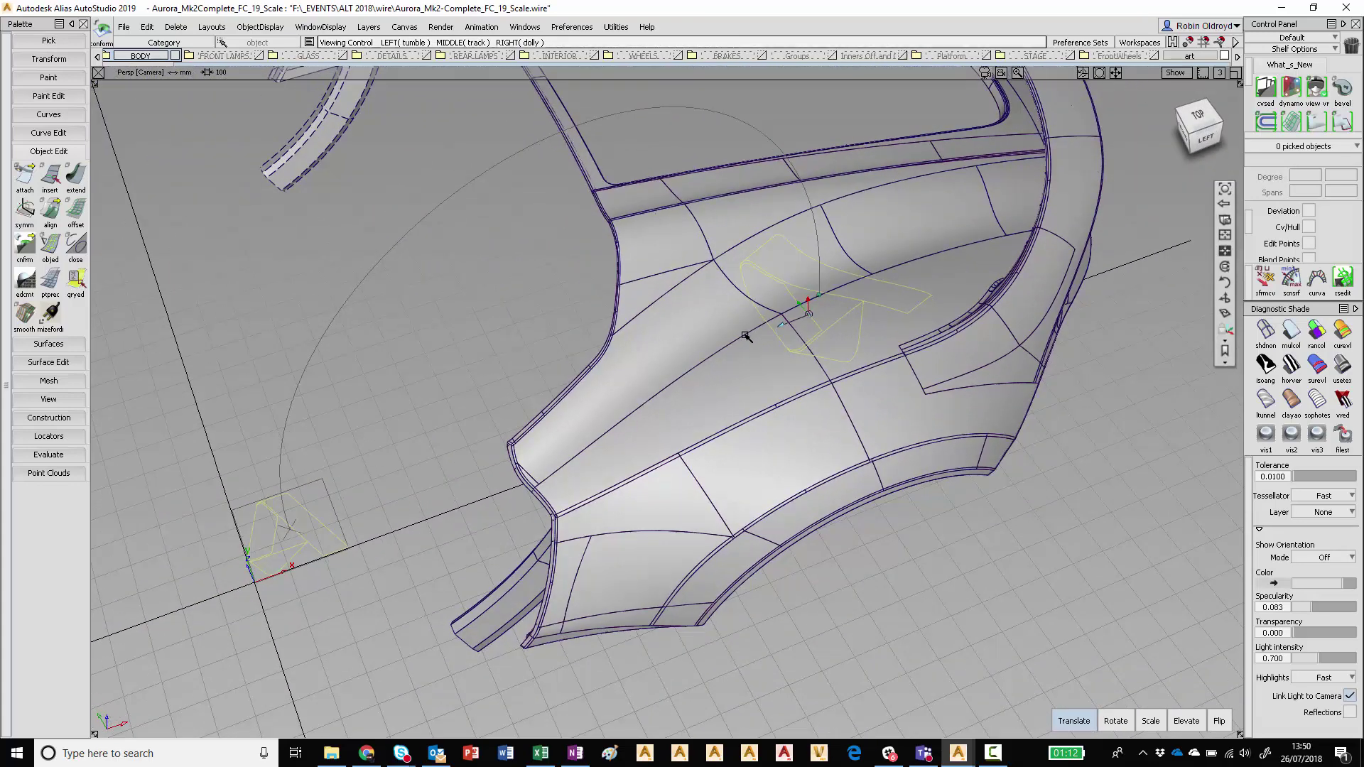
pyautogui.keyDown('ctrl'); pyautogui.keyDown('shift'); pyautogui.moveTo(356, 596); pyautogui.dragTo(317, 466); pyautogui.keyUp('shift'); pyautogui.keyUp('ctrl')
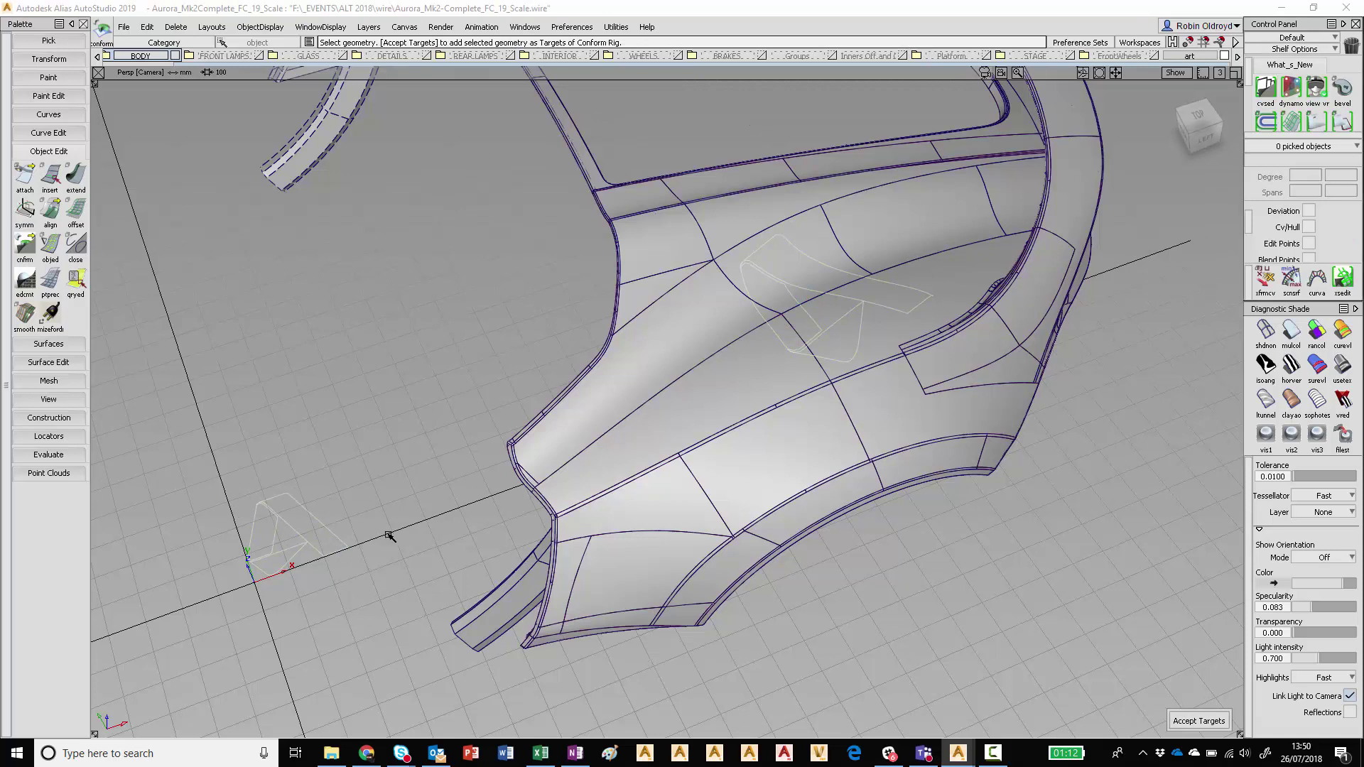
# Turn on the CV/hull display of the original flat logo curve near the origin and clear the selection.
pyautogui.keyDown('ctrl'); pyautogui.keyDown('shift'); pyautogui.moveTo(365, 378); pyautogui.dragTo(396, 378); pyautogui.keyUp('shift'); pyautogui.keyUp('ctrl')
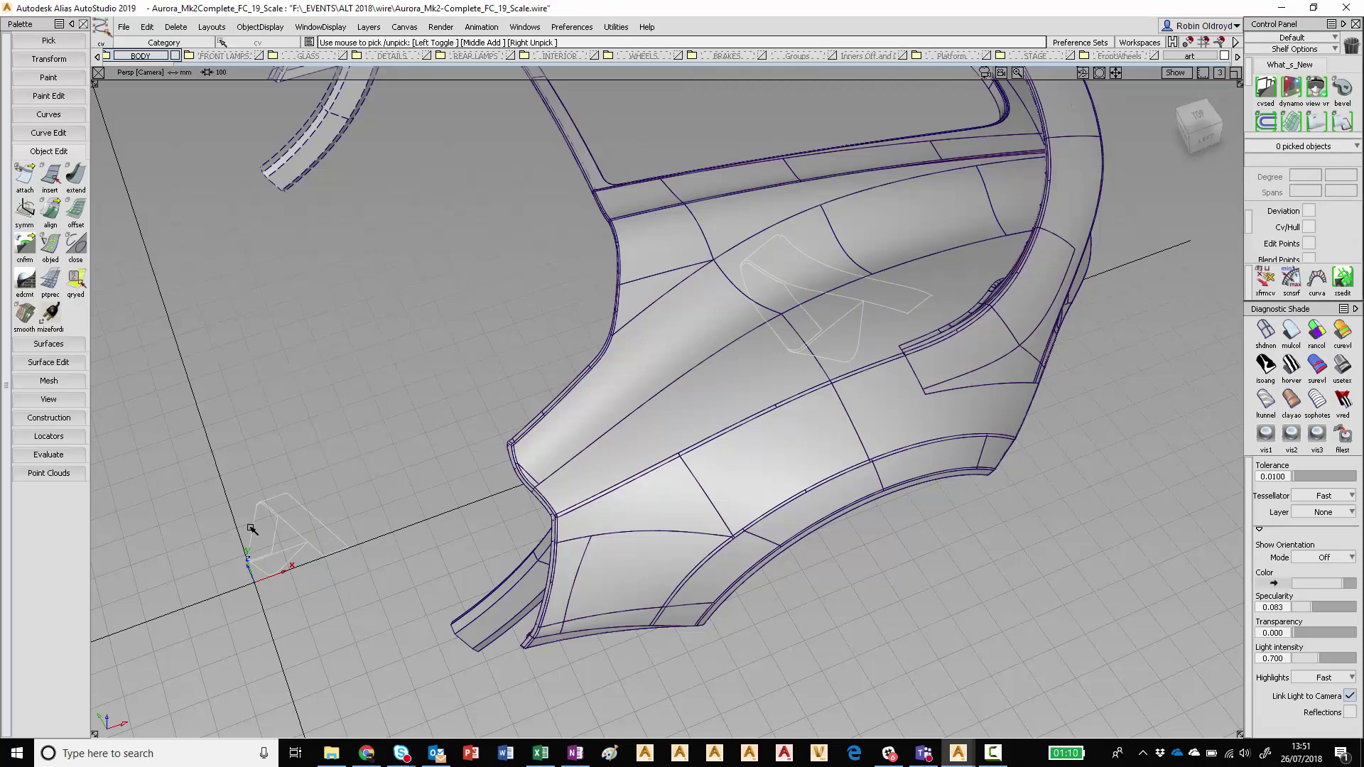
pyautogui.moveTo(254, 473)
pyautogui.keyDown('ctrl'); pyautogui.keyDown('shift'); pyautogui.mouseDown()
pyautogui.moveTo(288, 489)
pyautogui.moveTo(284, 405)
pyautogui.mouseUp(); pyautogui.keyUp('shift'); pyautogui.keyUp('ctrl')
pyautogui.click(296, 503)
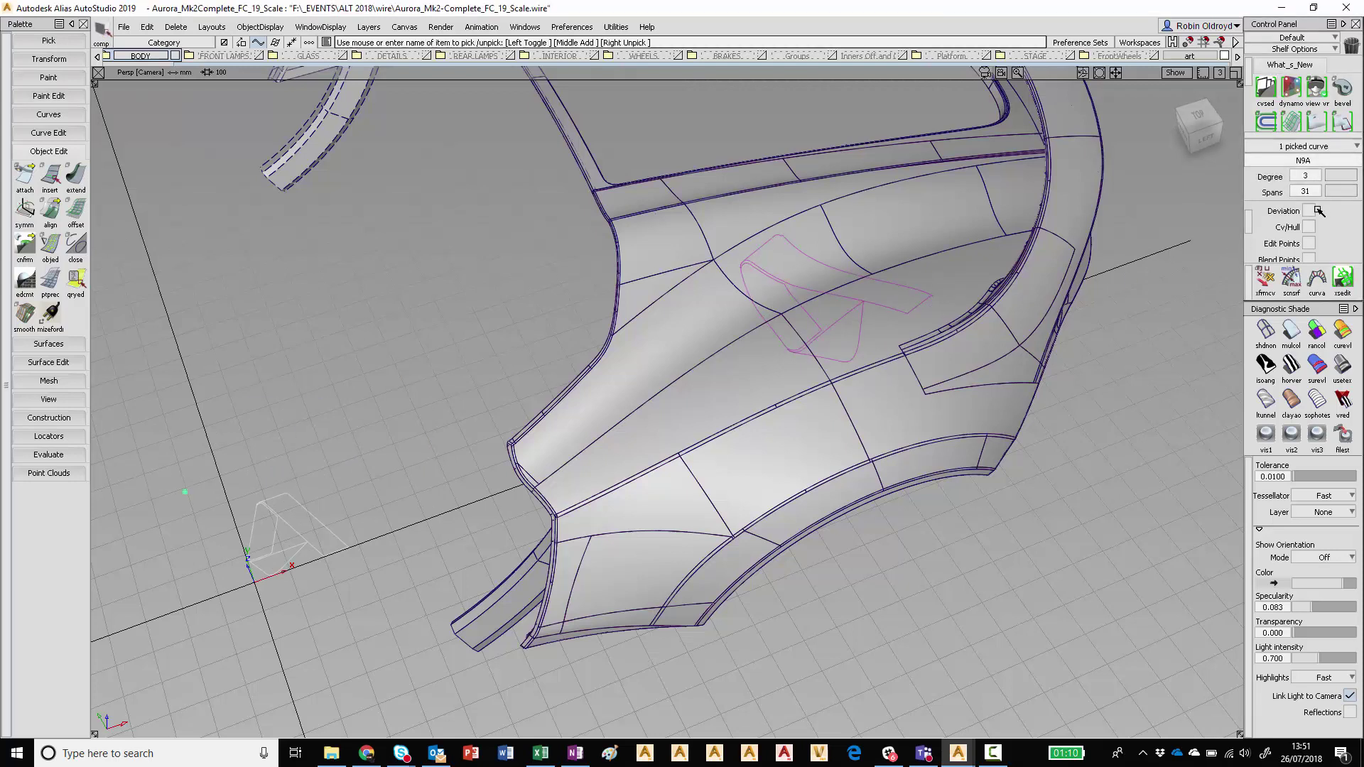
pyautogui.click(1308, 228)
pyautogui.click(338, 443)
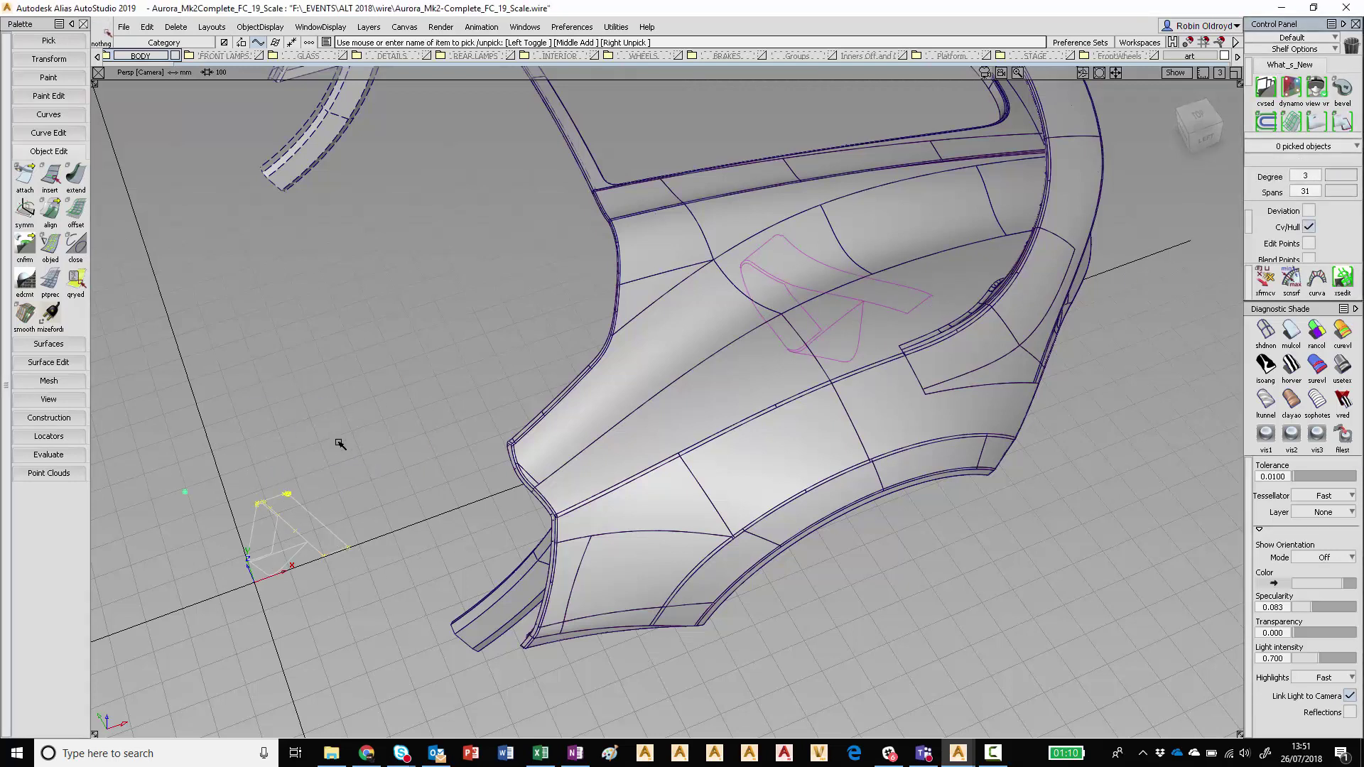
# Pick three CVs at the pointed end of the flat logo curve and move them outward to lengthen that end of the shape.
pyautogui.keyDown('ctrl'); pyautogui.keyDown('shift'); pyautogui.moveTo(338, 443); pyautogui.dragTo(383, 446); pyautogui.keyUp('shift'); pyautogui.keyUp('ctrl')
pyautogui.keyDown('alt'); pyautogui.keyDown('shift'); pyautogui.click(334, 559); pyautogui.keyUp('shift'); pyautogui.keyUp('alt')
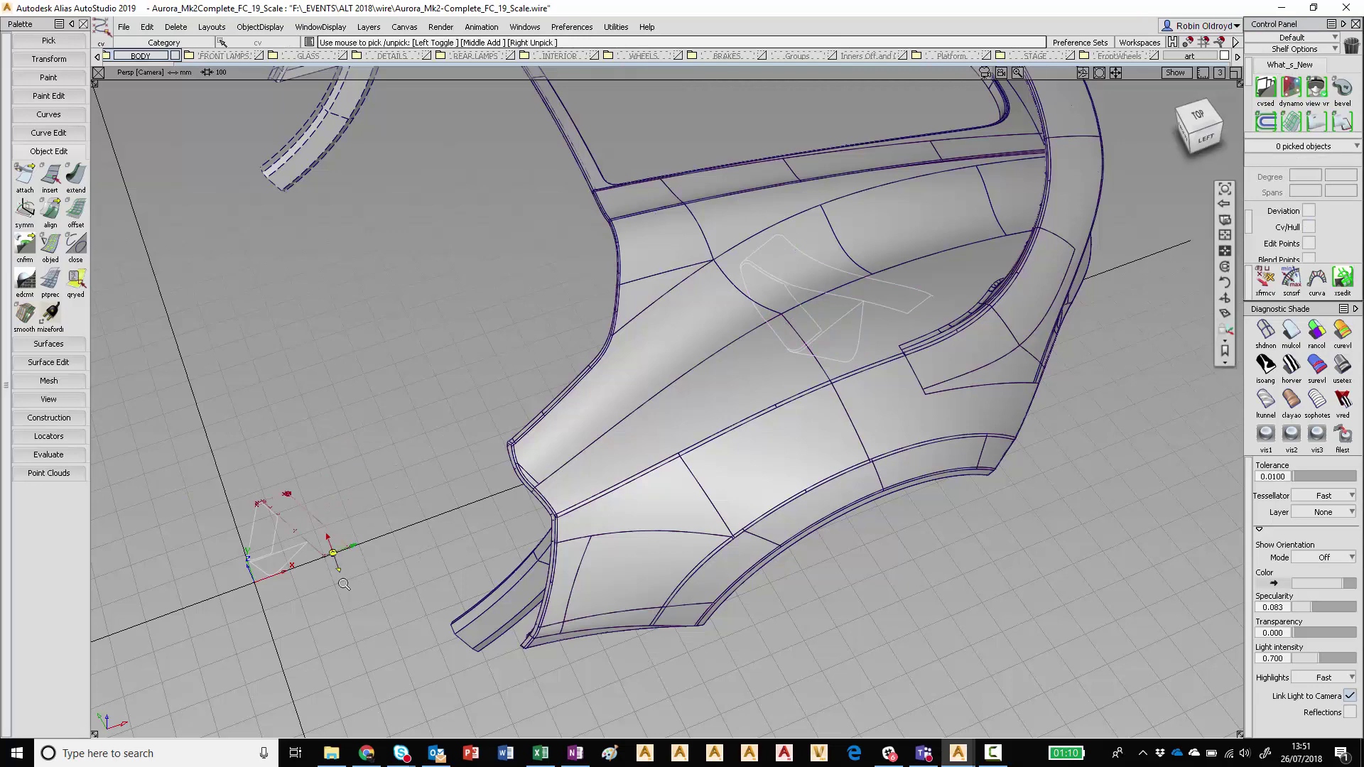
pyautogui.keyDown('alt'); pyautogui.keyDown('shift'); pyautogui.moveTo(335, 561); pyautogui.dragTo(347, 573, button='right'); pyautogui.keyUp('shift'); pyautogui.keyUp('alt')
pyautogui.keyDown('alt'); pyautogui.keyDown('shift'); pyautogui.moveTo(347, 574); pyautogui.dragTo(400, 524); pyautogui.keyUp('shift'); pyautogui.keyUp('alt')
pyautogui.keyDown('alt'); pyautogui.keyDown('shift'); pyautogui.click(792, 254); pyautogui.keyUp('shift'); pyautogui.keyUp('alt')
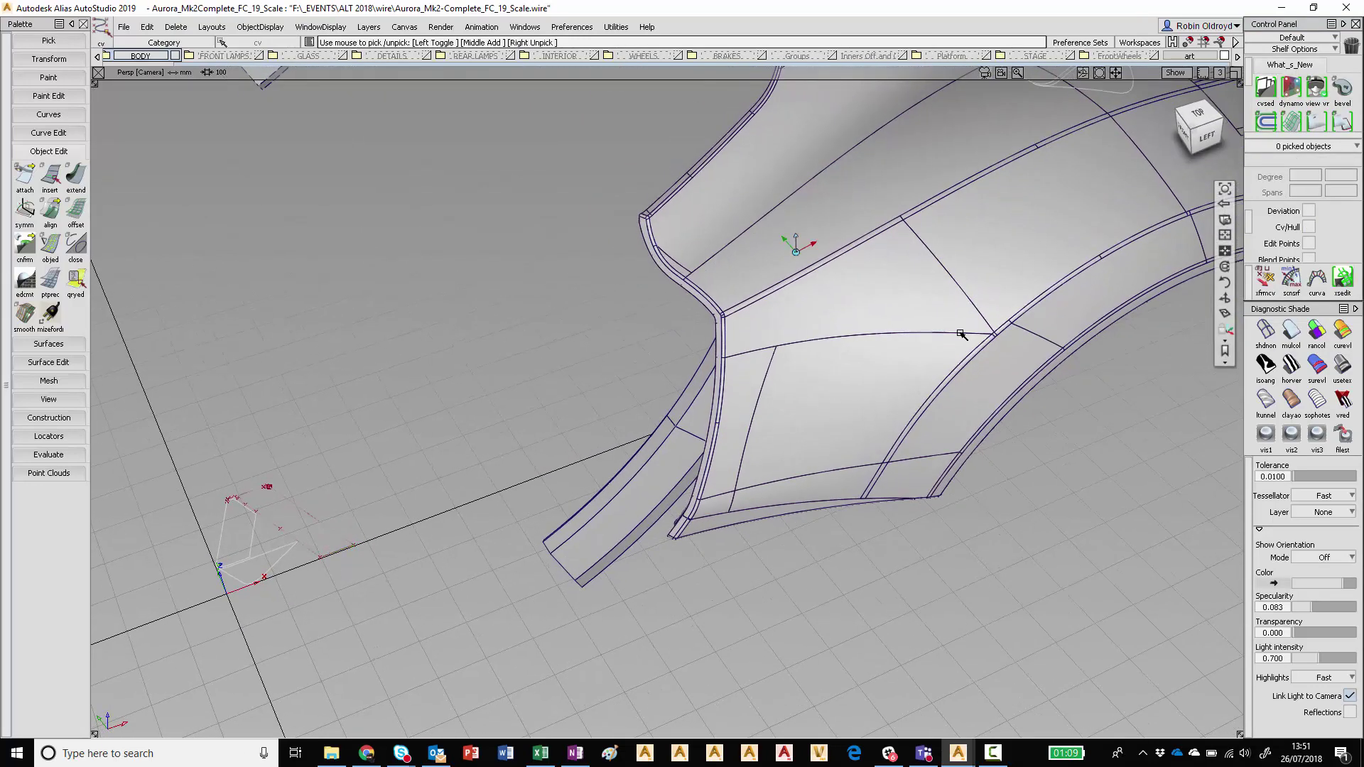
pyautogui.keyDown('alt'); pyautogui.keyDown('shift'); pyautogui.moveTo(889, 334); pyautogui.dragTo(827, 395, button='middle'); pyautogui.keyUp('shift'); pyautogui.keyUp('alt')
pyautogui.scroll(-2, 826, 395)
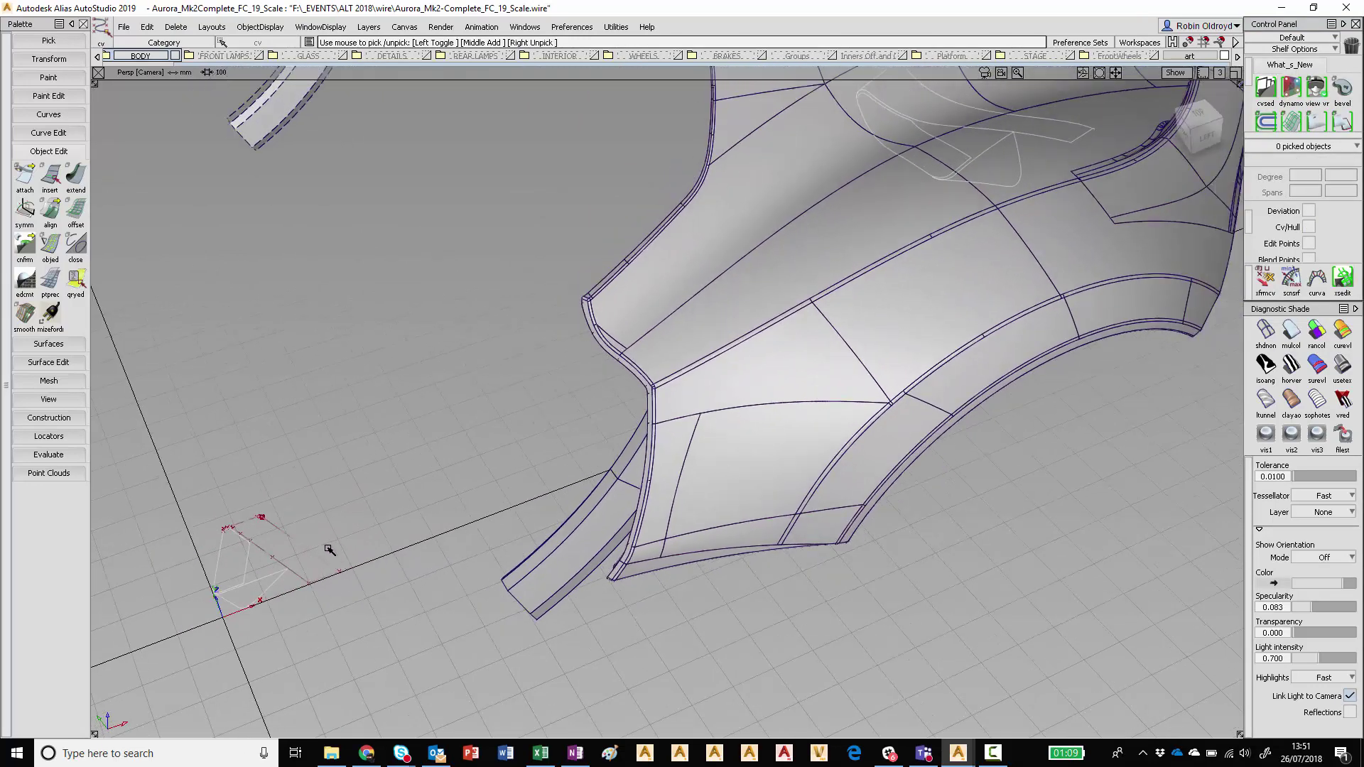
pyautogui.moveTo(327, 550); pyautogui.dragTo(380, 597)
pyautogui.keyDown('ctrl'); pyautogui.keyDown('shift'); pyautogui.moveTo(389, 354); pyautogui.dragTo(390, 316, button='right'); pyautogui.keyUp('shift'); pyautogui.keyUp('ctrl')
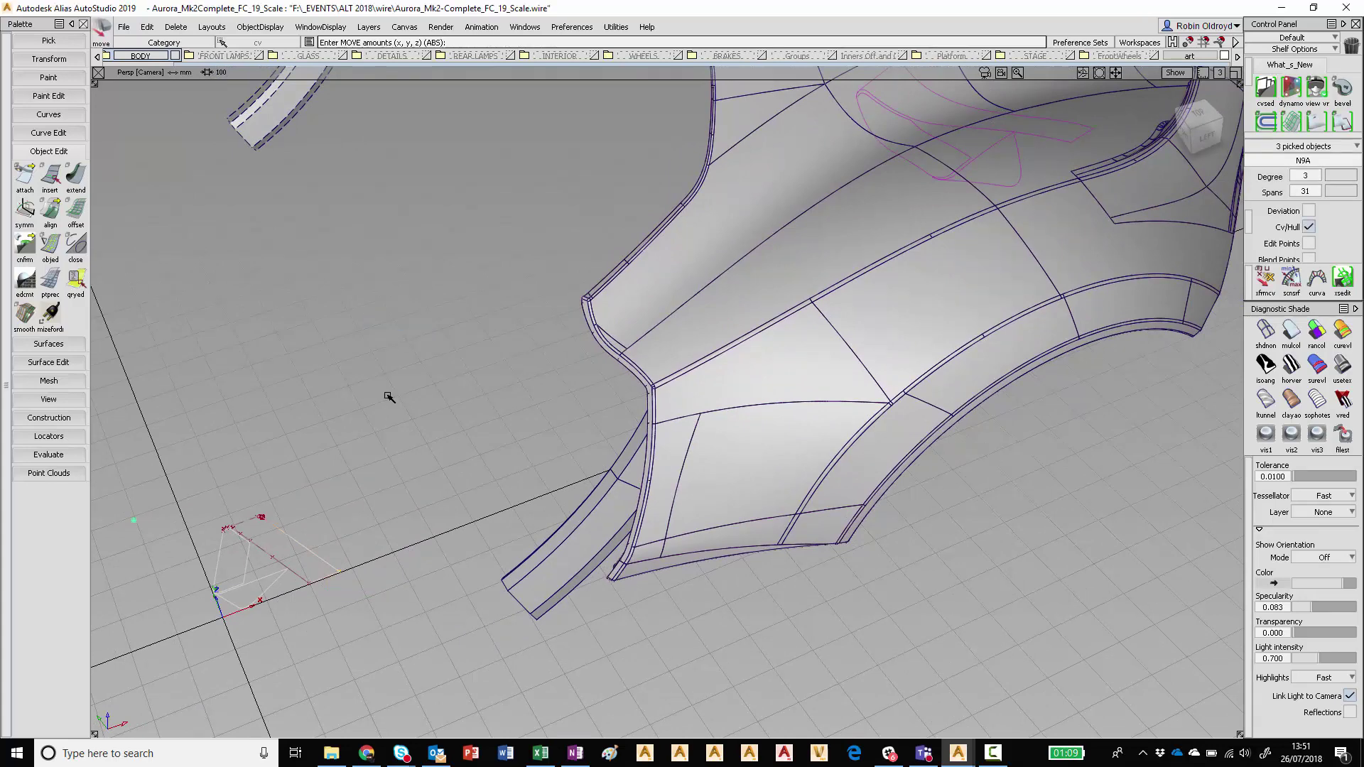
pyautogui.hotkey('alt', 'shift')
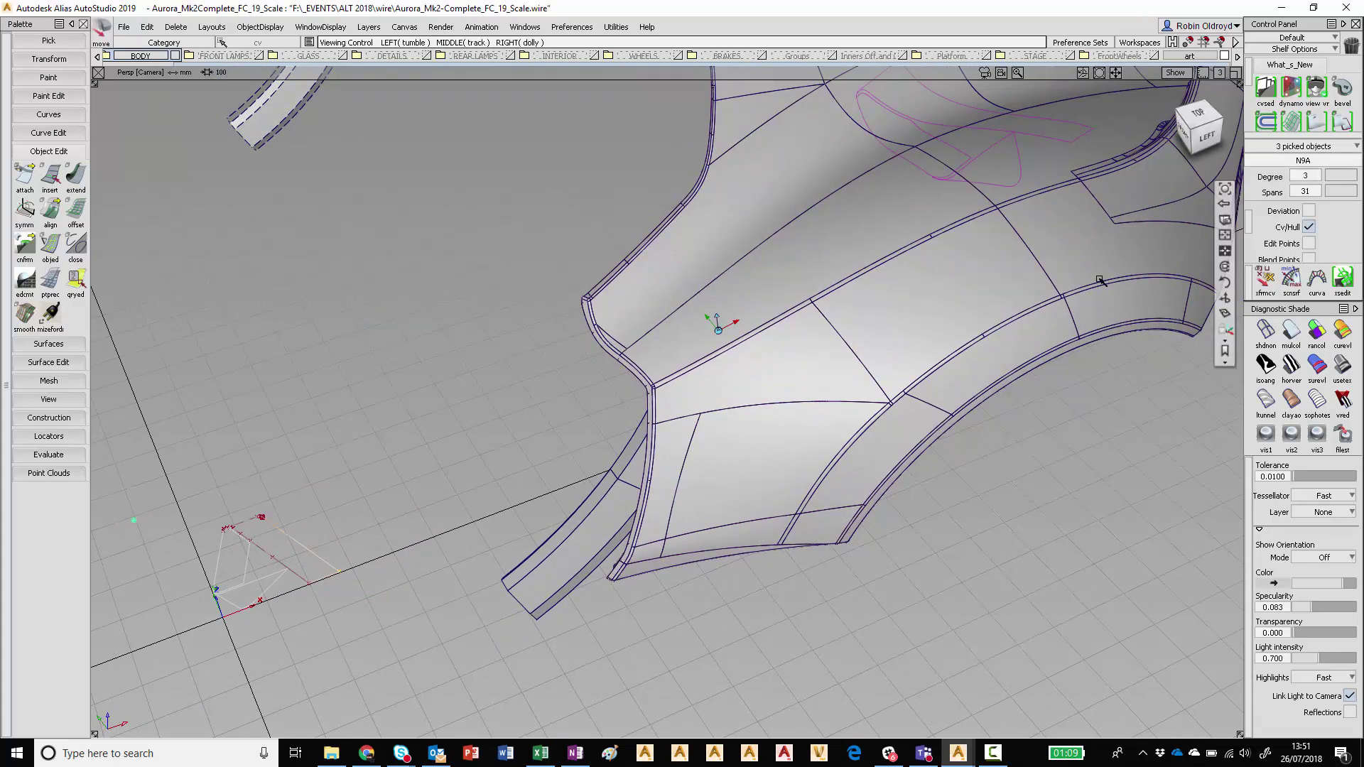
pyautogui.keyDown('alt'); pyautogui.keyDown('shift'); pyautogui.moveTo(1081, 234); pyautogui.dragTo(817, 645); pyautogui.keyUp('shift'); pyautogui.keyUp('alt')
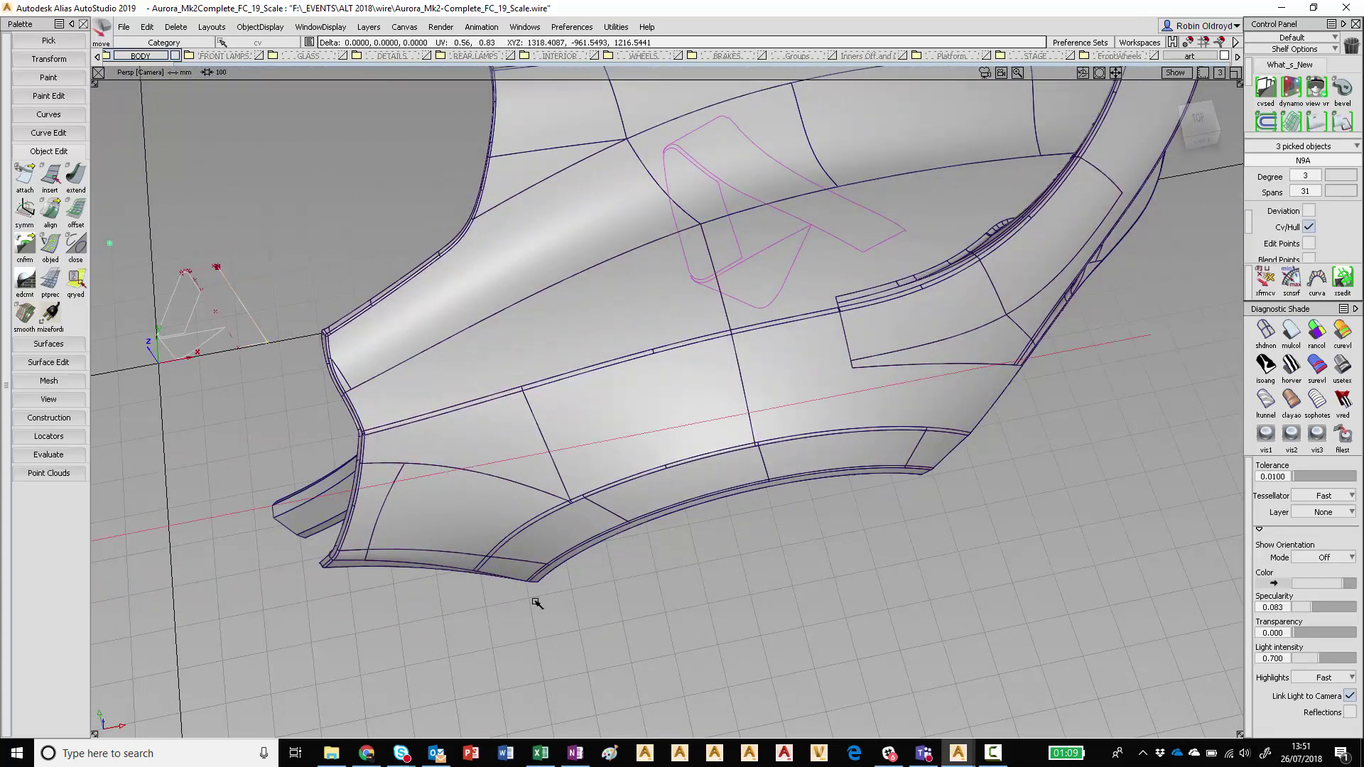
pyautogui.moveTo(684, 587)
pyautogui.mouseDown()
pyautogui.moveTo(725, 569)
pyautogui.moveTo(707, 581)
pyautogui.mouseUp()
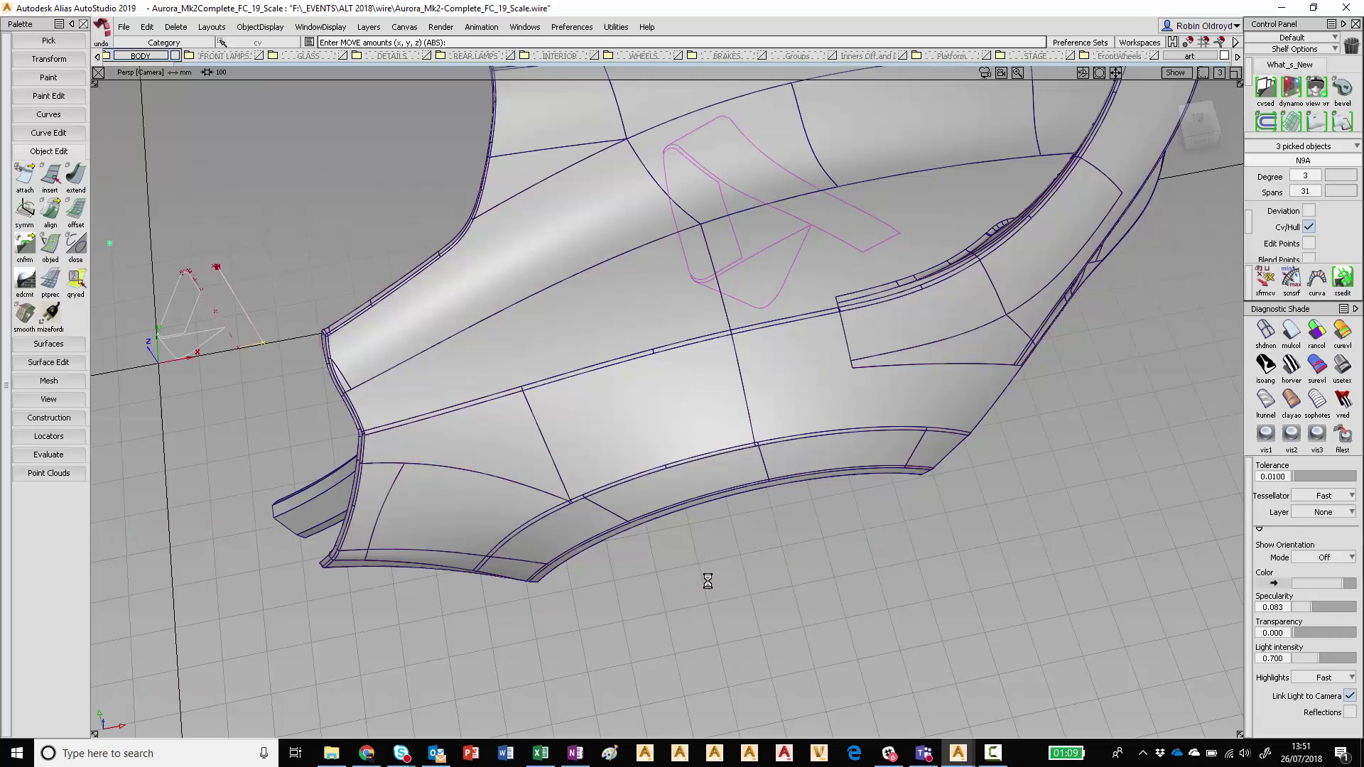
pyautogui.moveTo(746, 566); pyautogui.dragTo(824, 560)
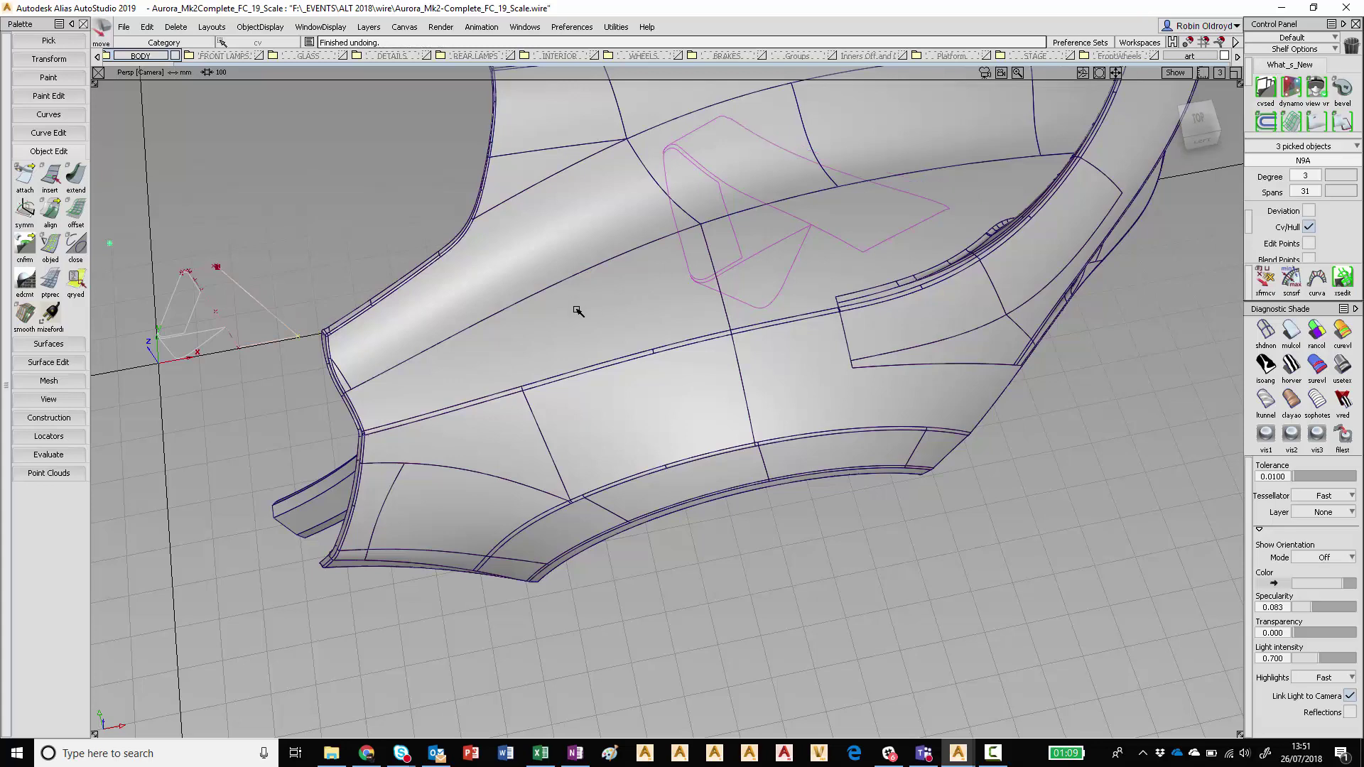
# Undo the last change and clear the CV selection on the flat curve.
pyautogui.keyDown('alt'); pyautogui.keyDown('shift'); pyautogui.moveTo(573, 326); pyautogui.dragTo(735, 229); pyautogui.keyUp('shift'); pyautogui.keyUp('alt')
pyautogui.keyDown('alt'); pyautogui.keyDown('shift'); pyautogui.moveTo(735, 229); pyautogui.dragTo(759, 284, button='right'); pyautogui.keyUp('shift'); pyautogui.keyUp('alt')
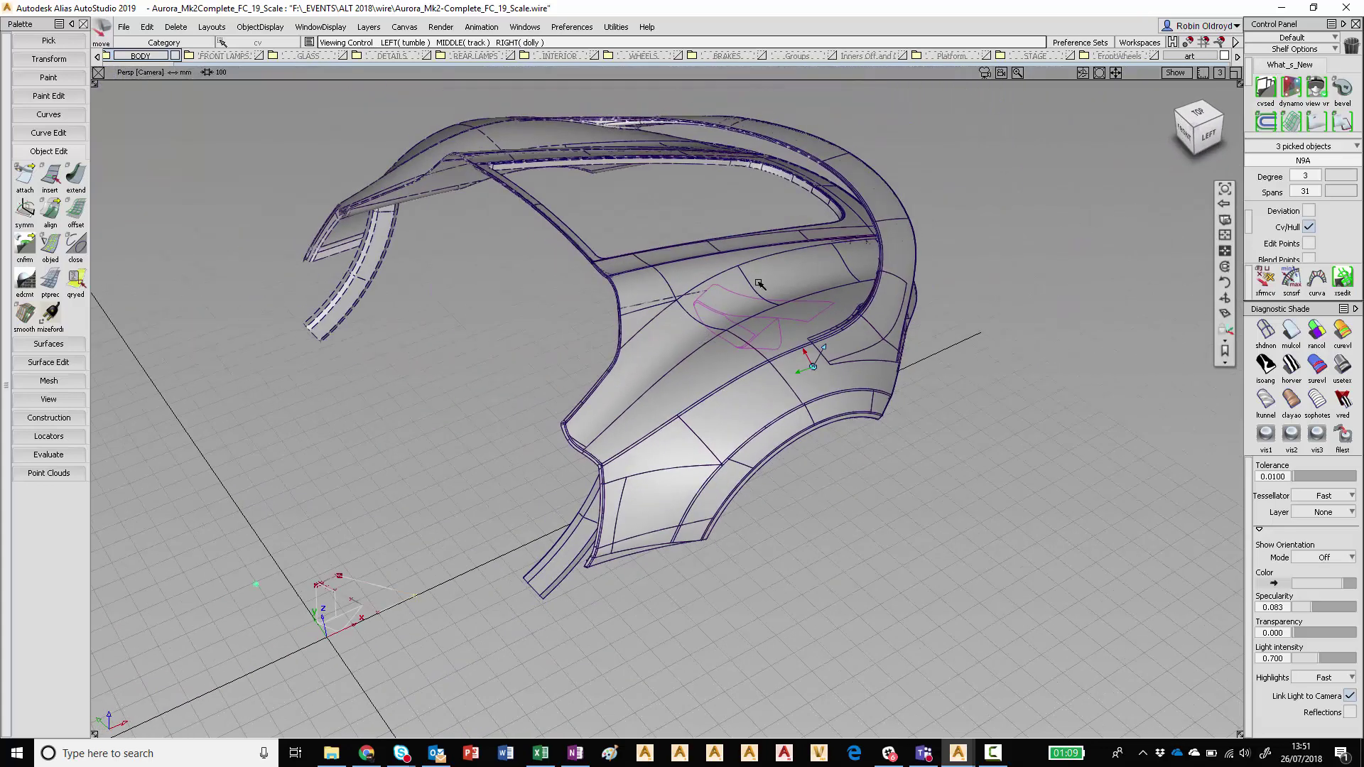
pyautogui.hotkey('ctrl', 'z')
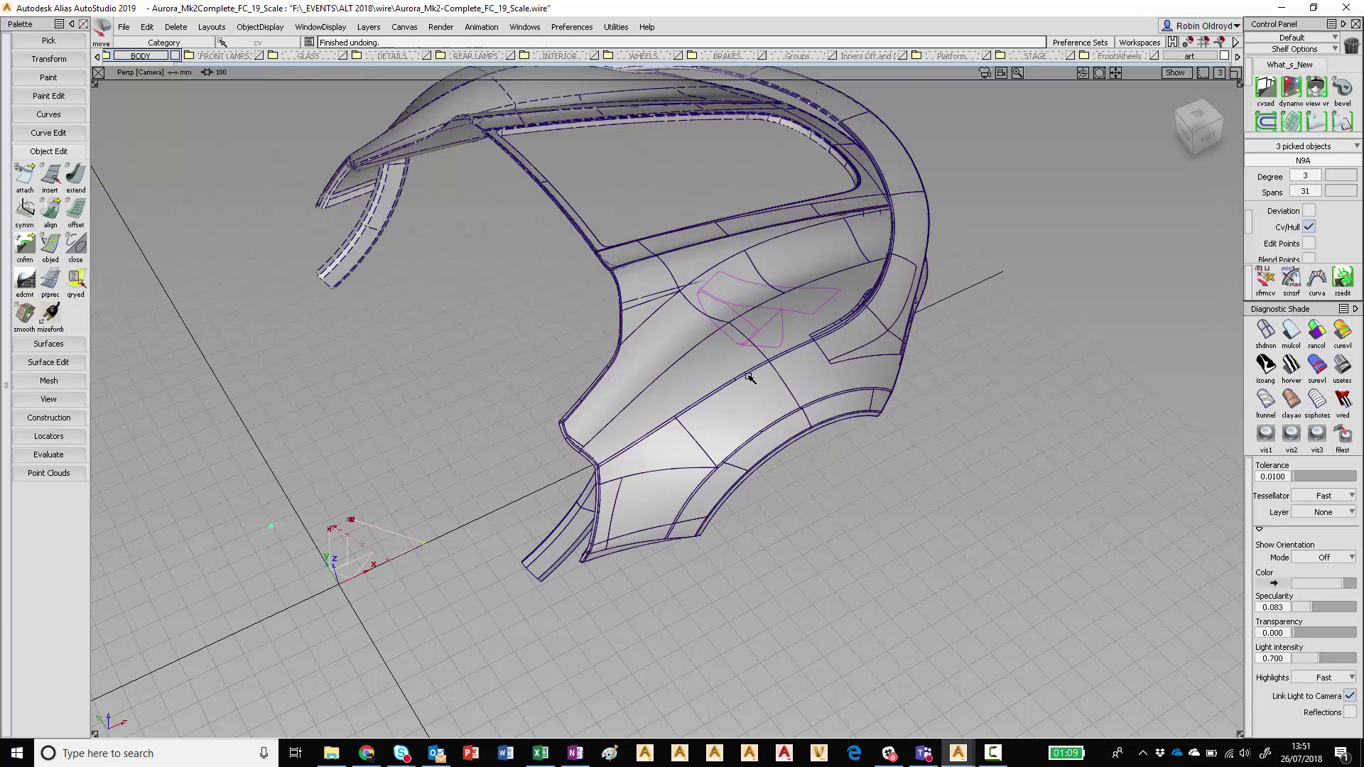
pyautogui.keyDown('ctrl'); pyautogui.keyDown('shift'); pyautogui.moveTo(754, 437); pyautogui.dragTo(734, 358); pyautogui.keyUp('shift'); pyautogui.keyUp('ctrl')
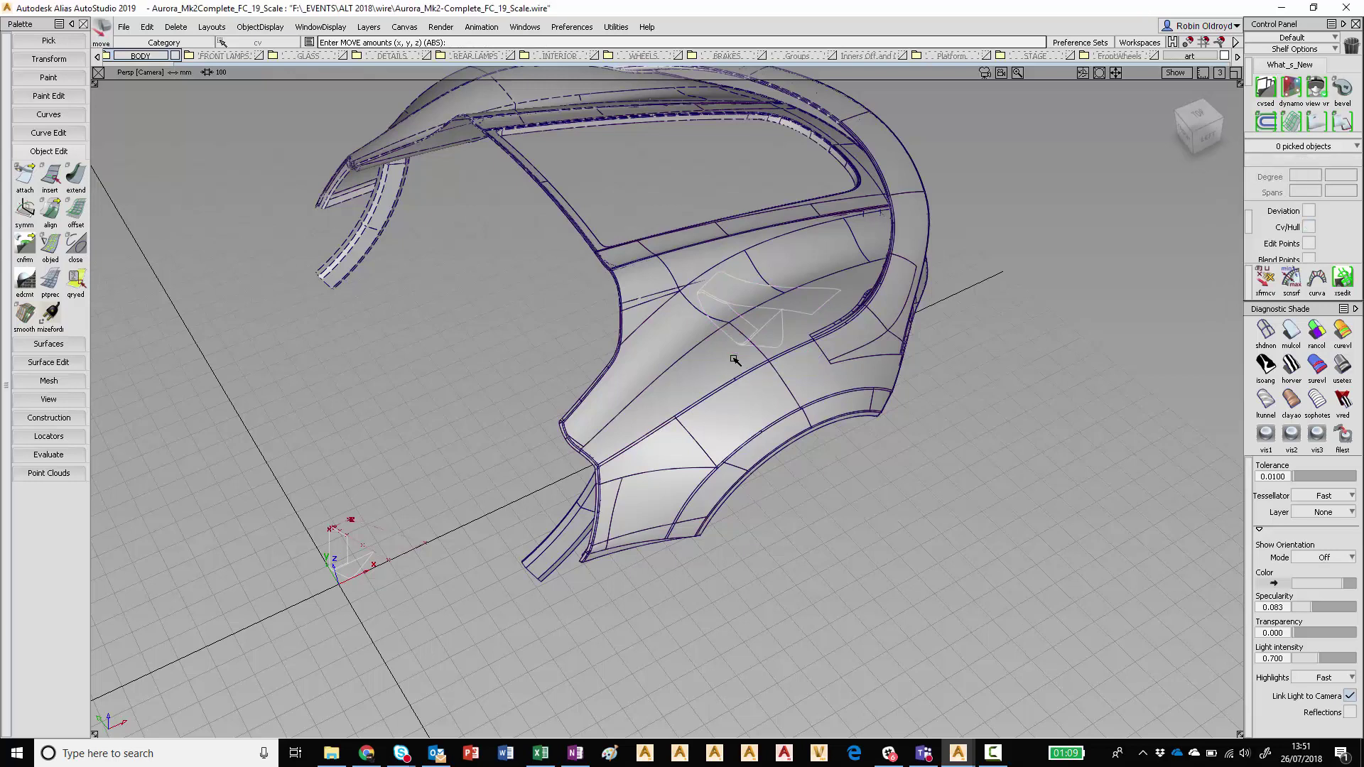